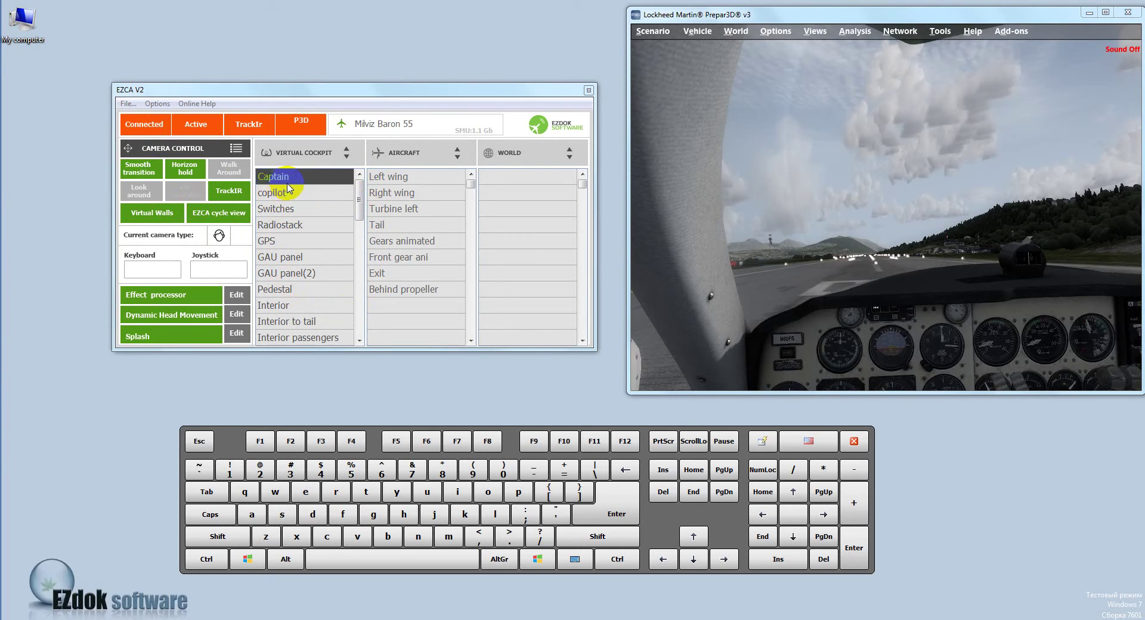
Assign keyboard keys 2, 1, 4 and 3 to Next Camera, Previous Camera, Next Category and Previous Category under EZCA Cycle View.
click(158, 104)
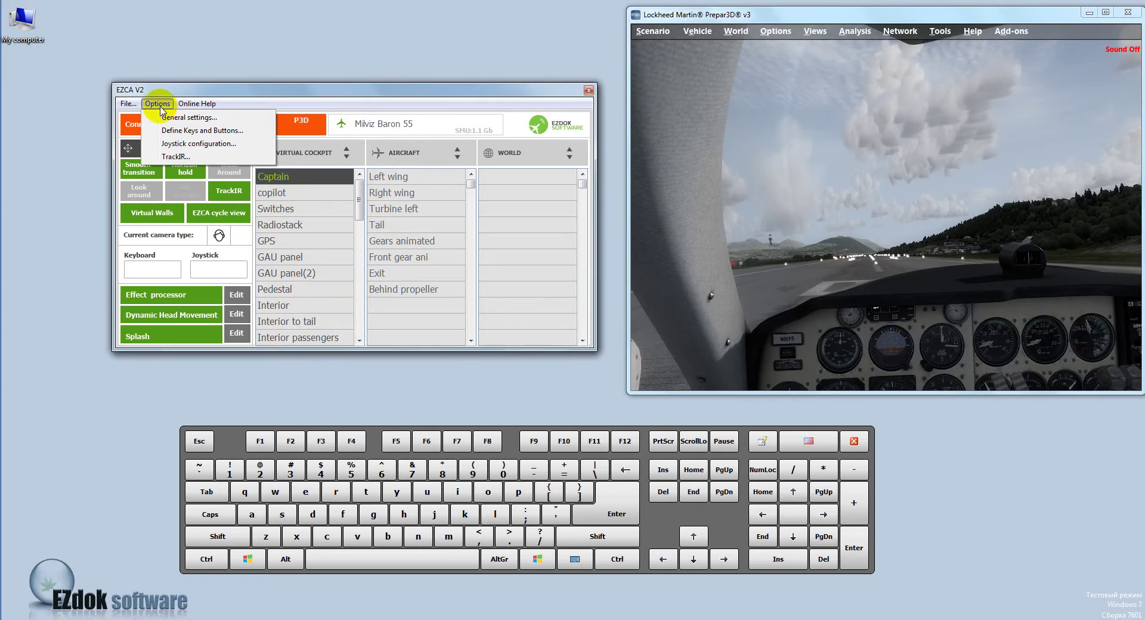
click(171, 131)
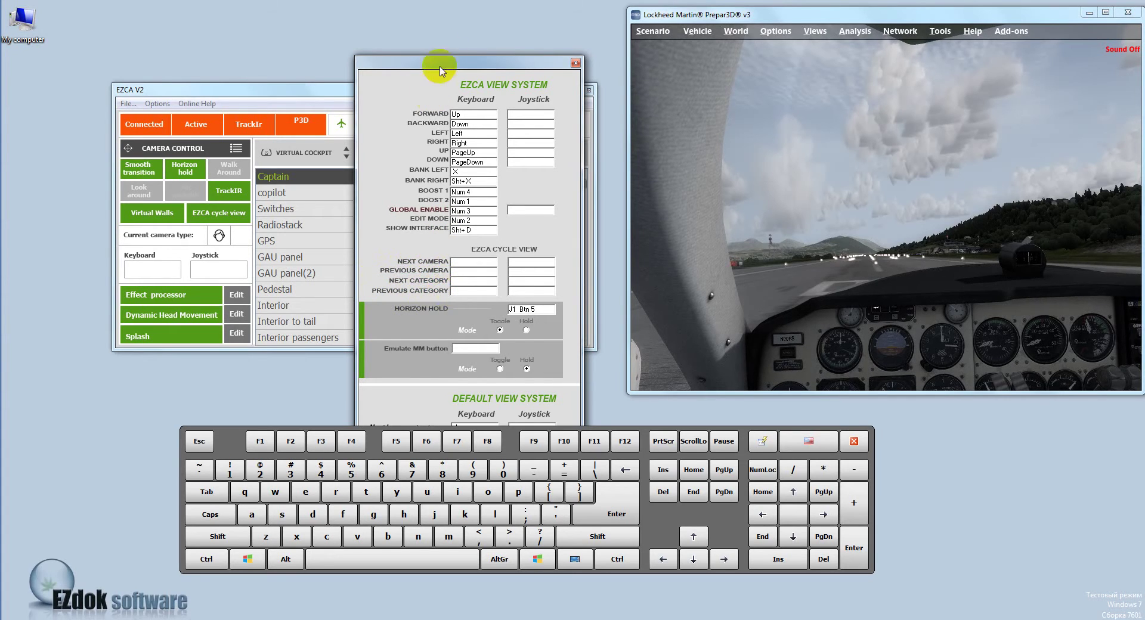
drag(447, 59, 647, 55)
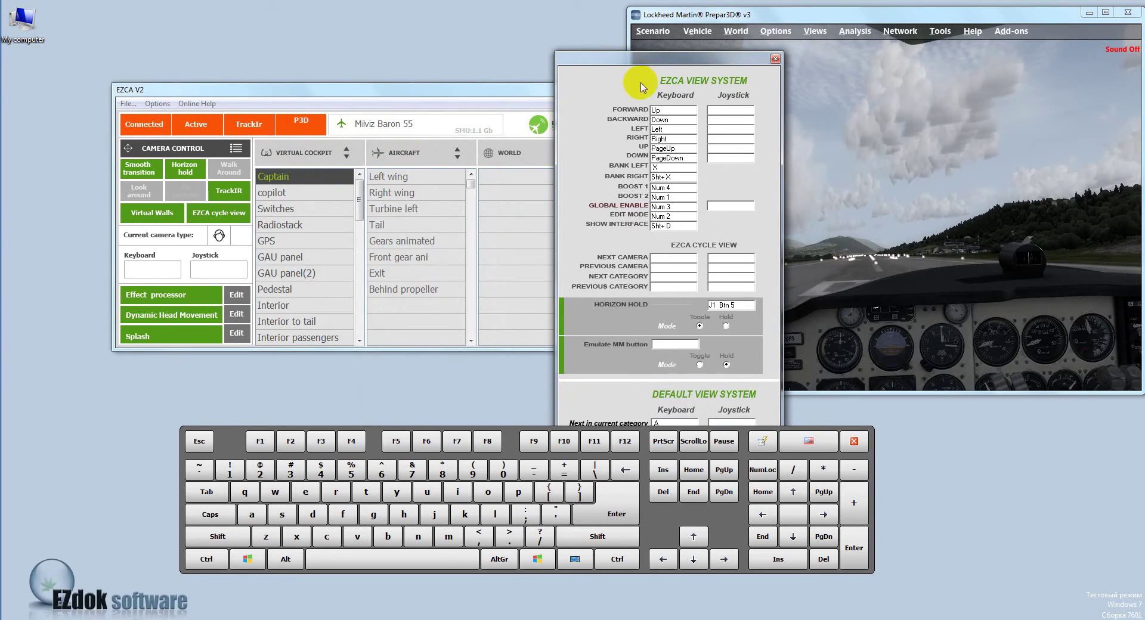
drag(634, 60, 602, 57)
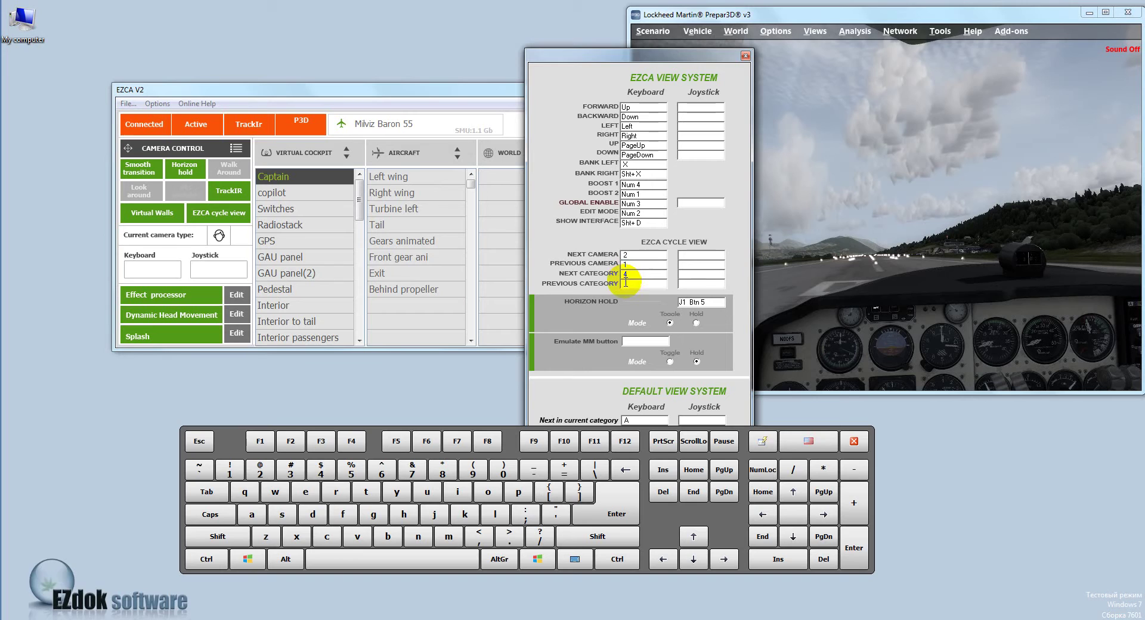
key(3)
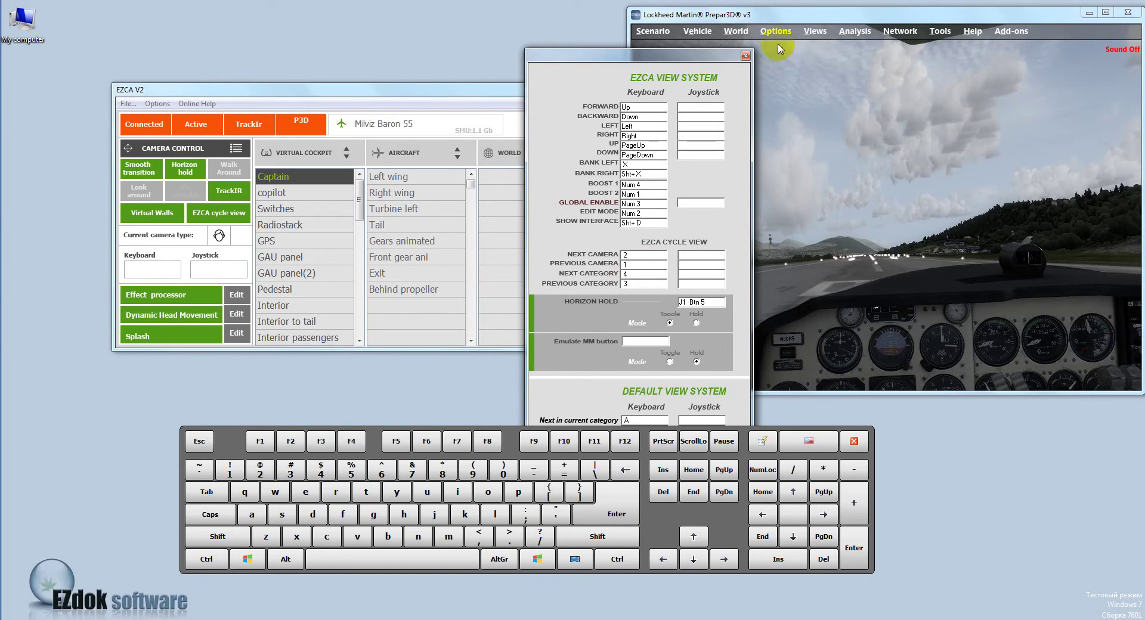
click(746, 56)
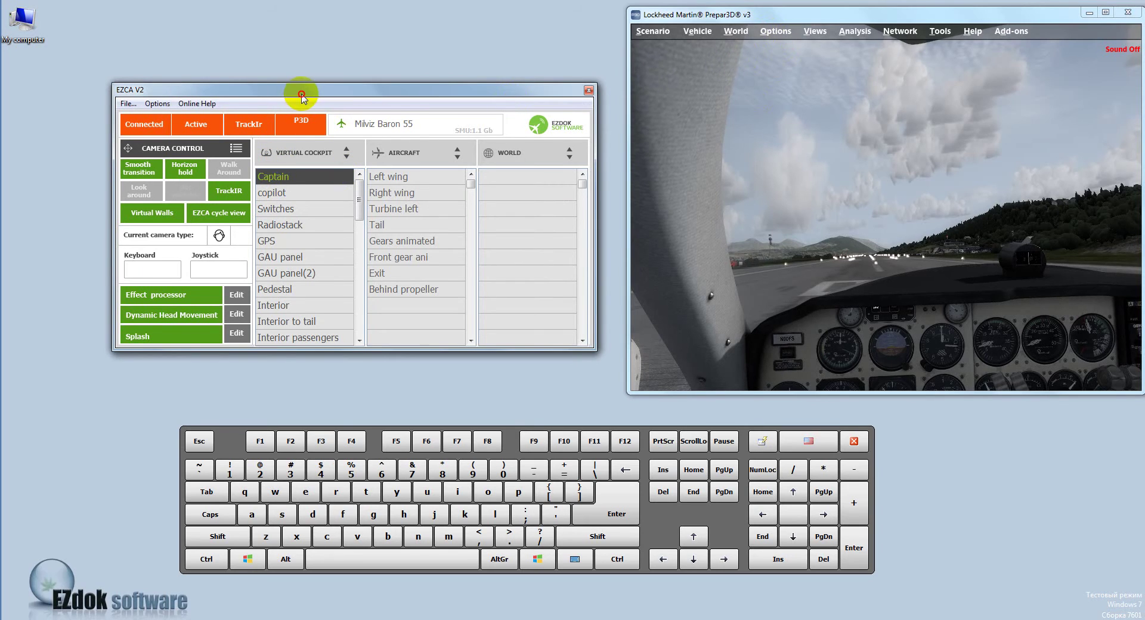
Cycle forward through the virtual cockpit cameras from Captain to Interior to tail.
drag(301, 95, 309, 98)
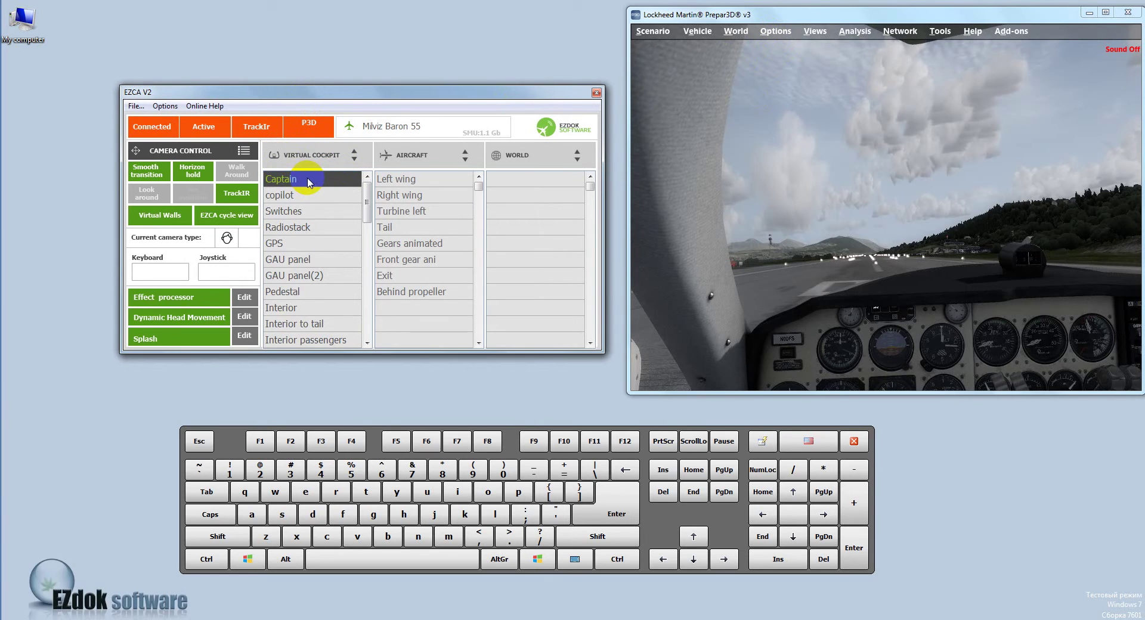
key(2)
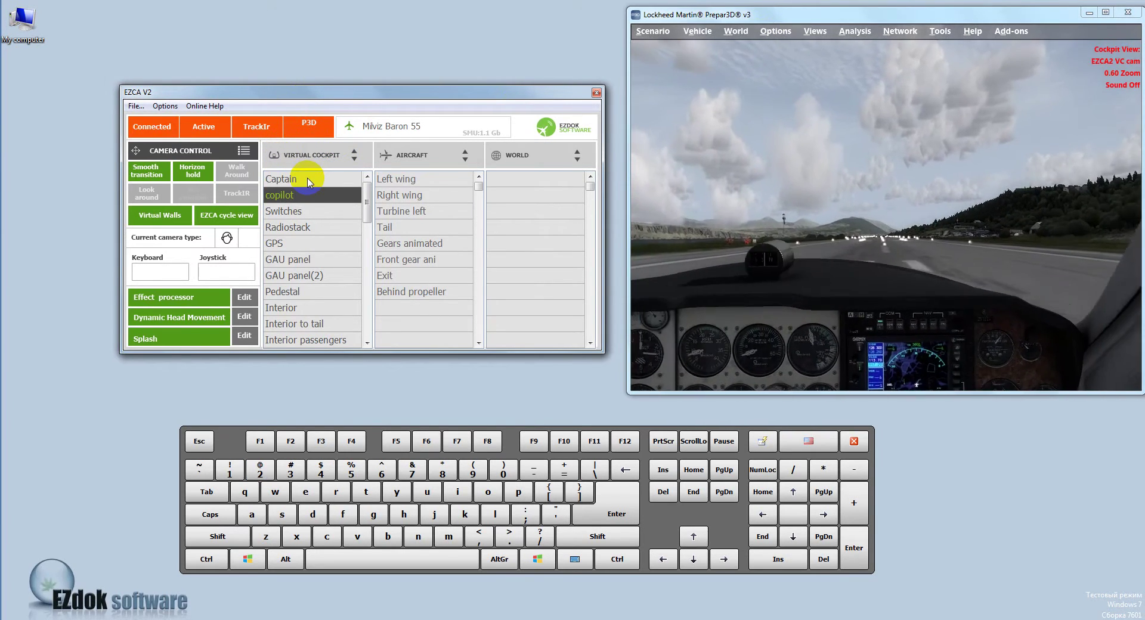
key(2)
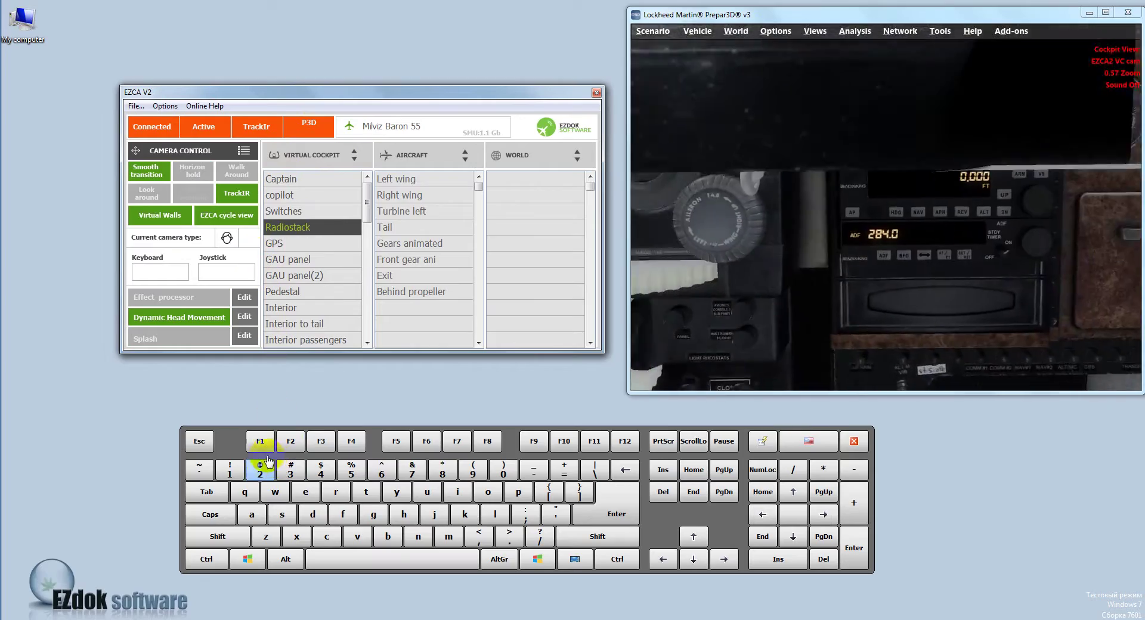
key(2)
key(2)
key(2)
key(2)
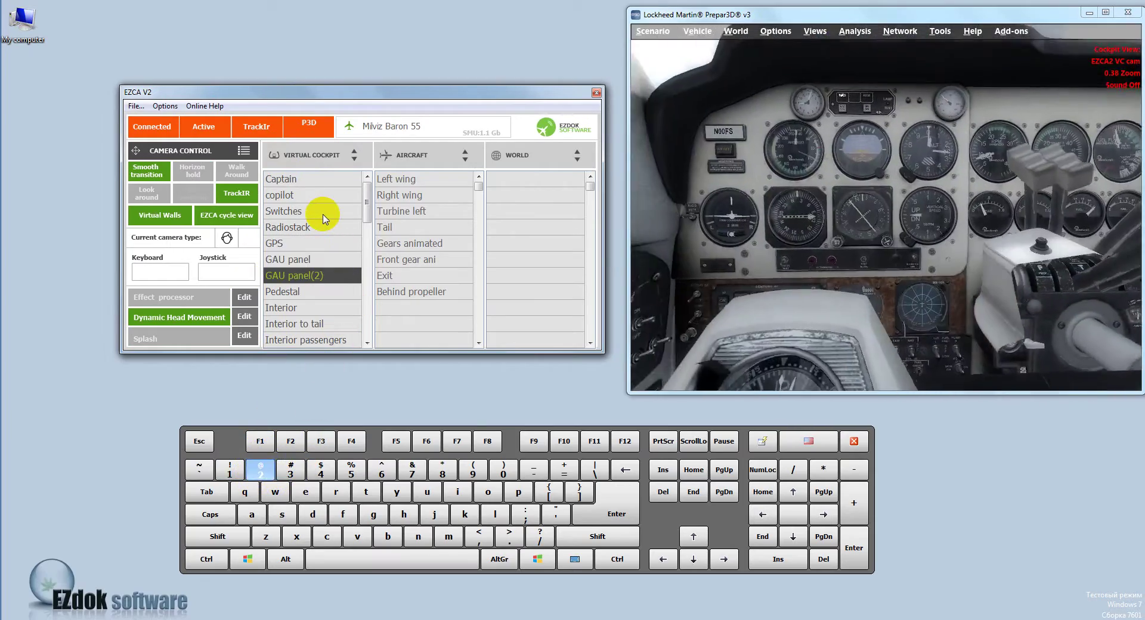
key(2)
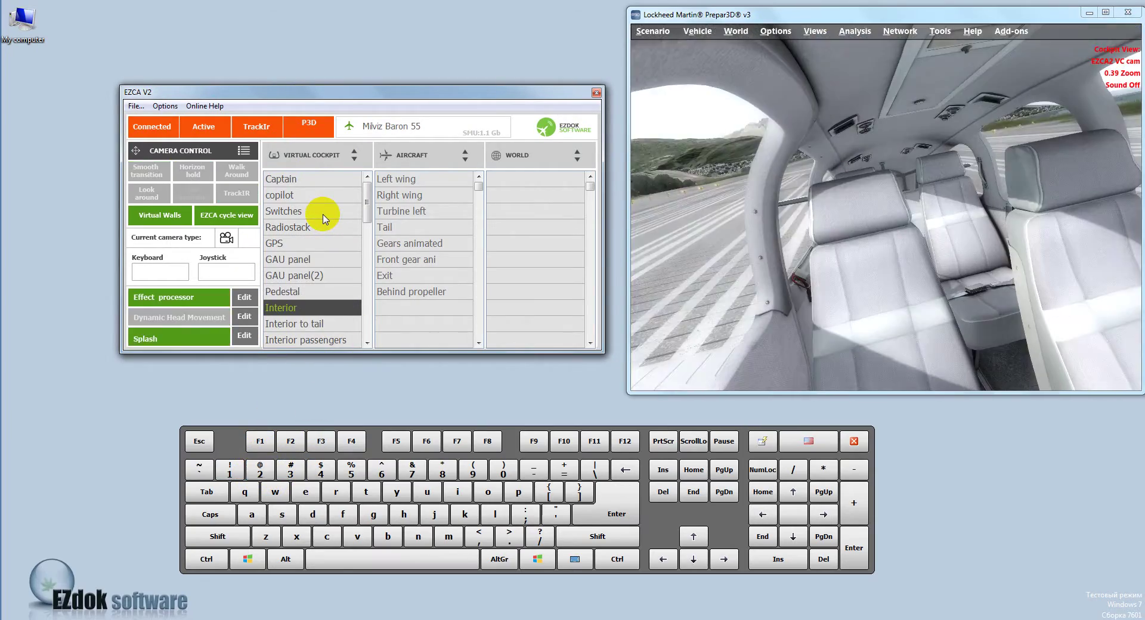
key(2)
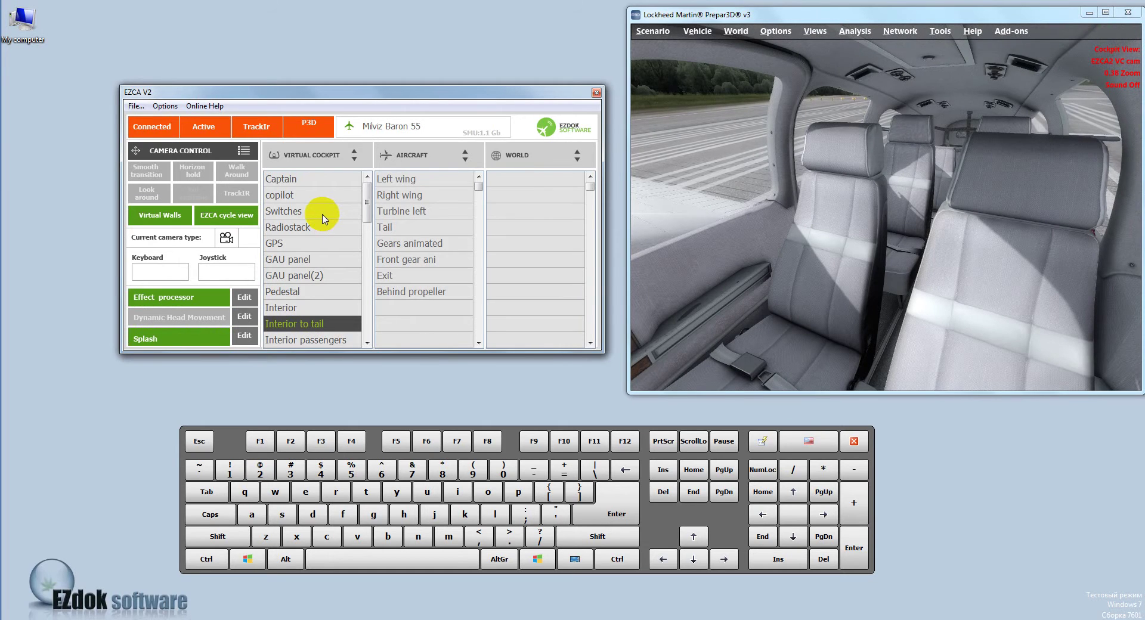
Cycle backward through the virtual cockpit cameras and finish on the Radiostack camera.
key(1)
click(324, 312)
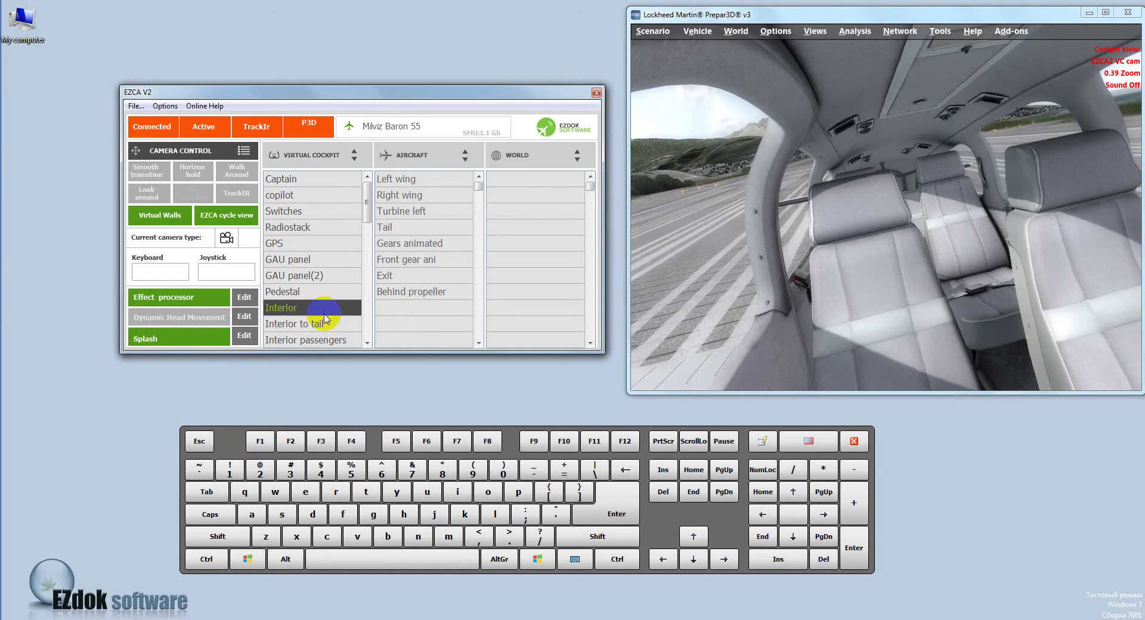
key(1)
key(1)
key(1)
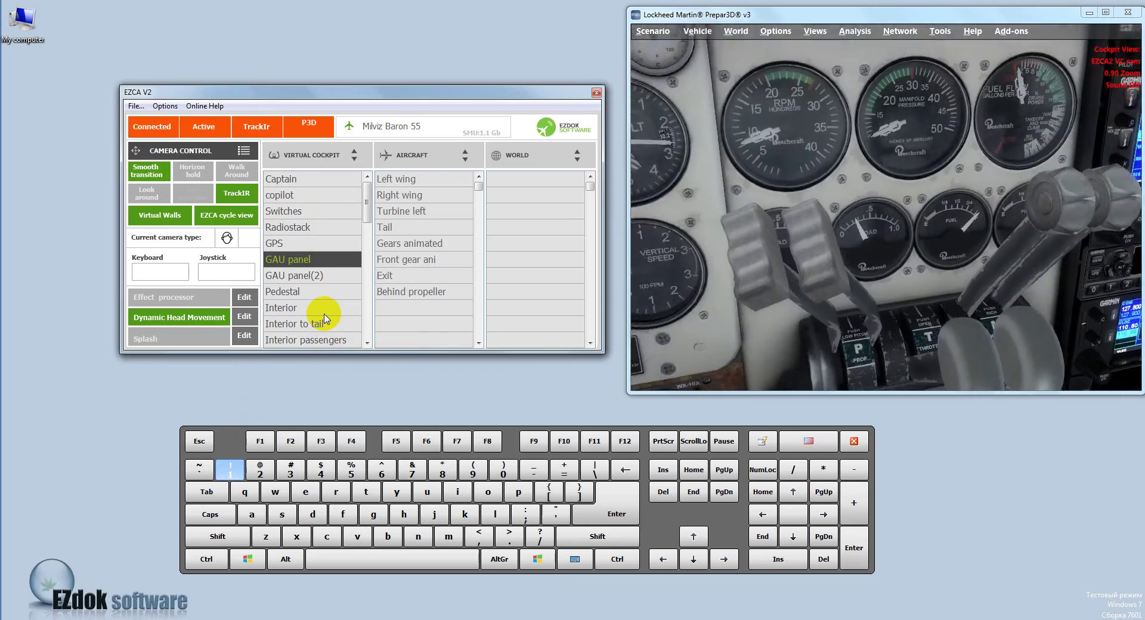
key(1)
key(1)
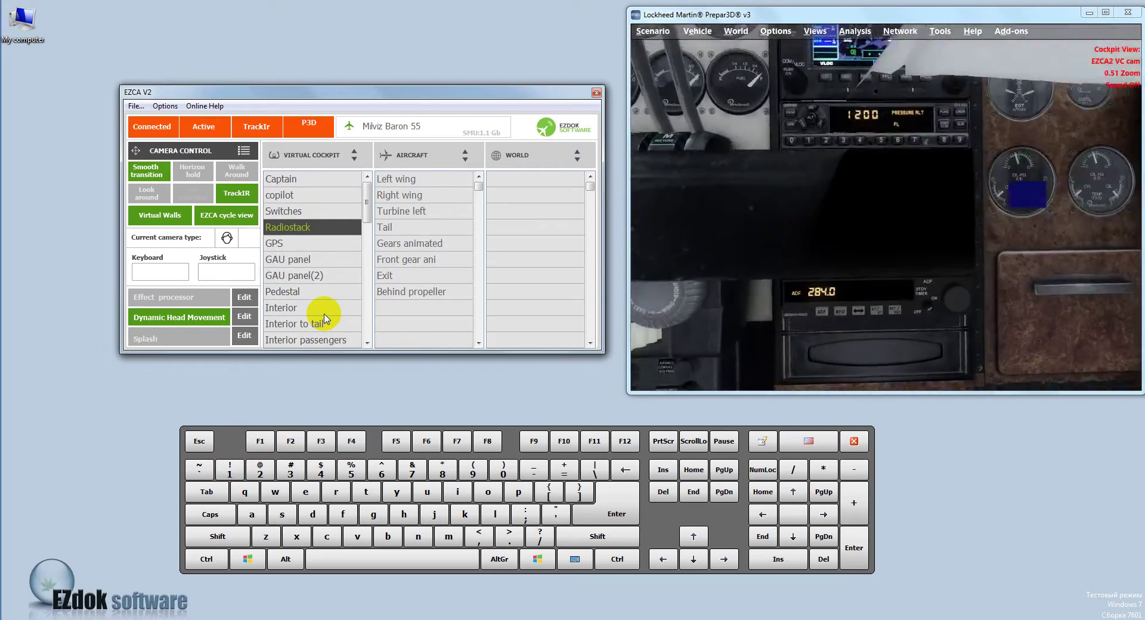
key(1)
key(2)
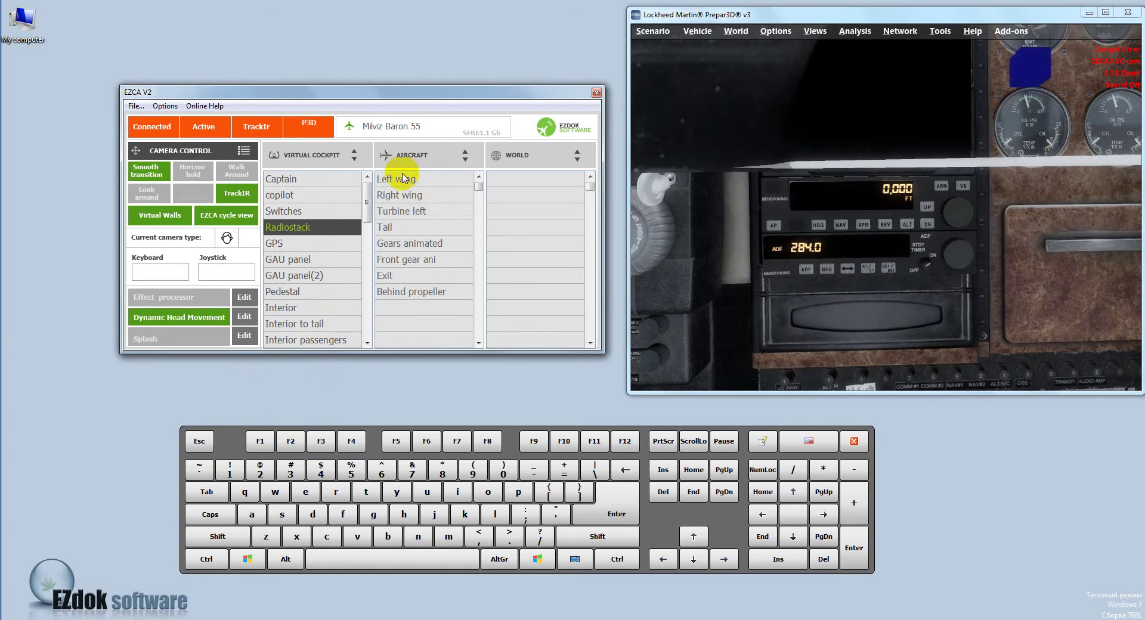
Switch to the Aircraft camera category and cycle forward from Left wing to the Exit camera.
key(4)
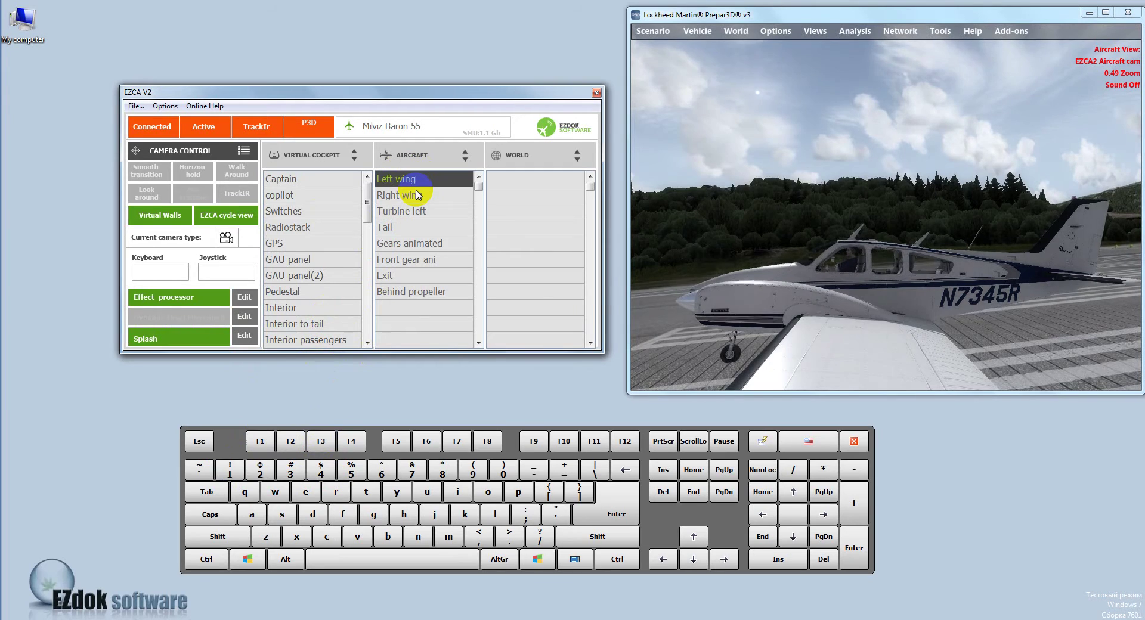
key(2)
key(2)
key(2)
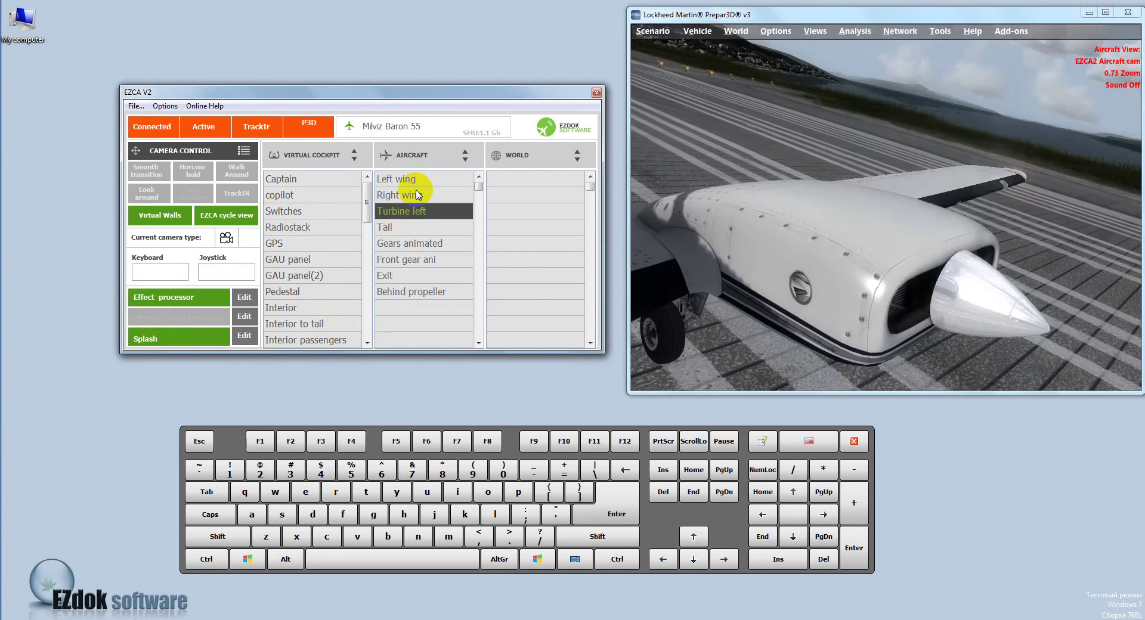
key(2)
key(2)
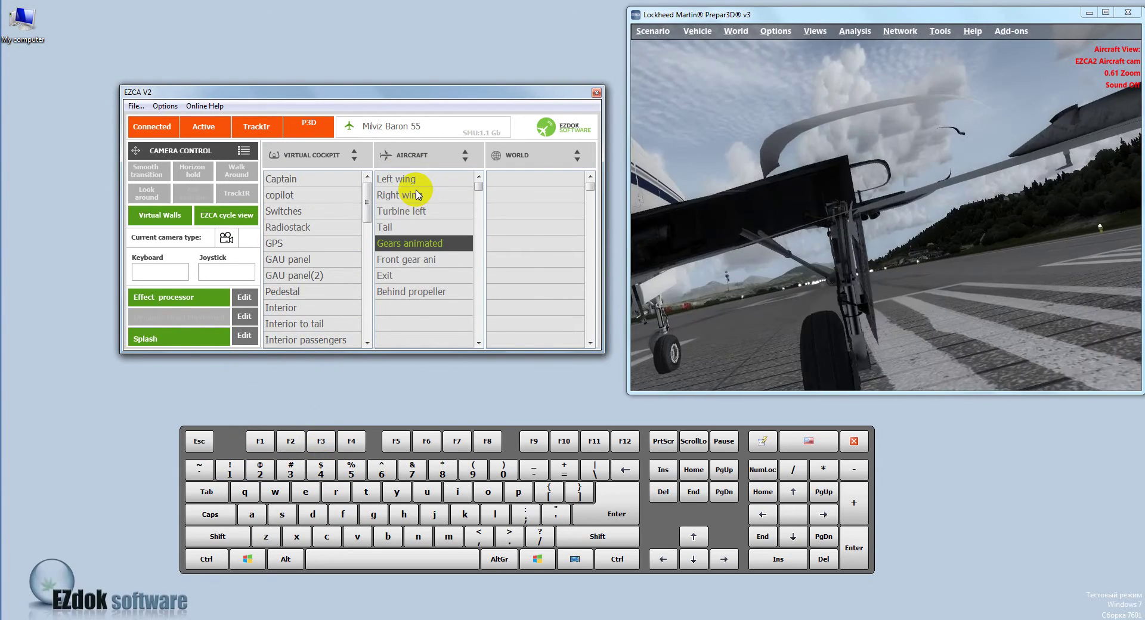
key(2)
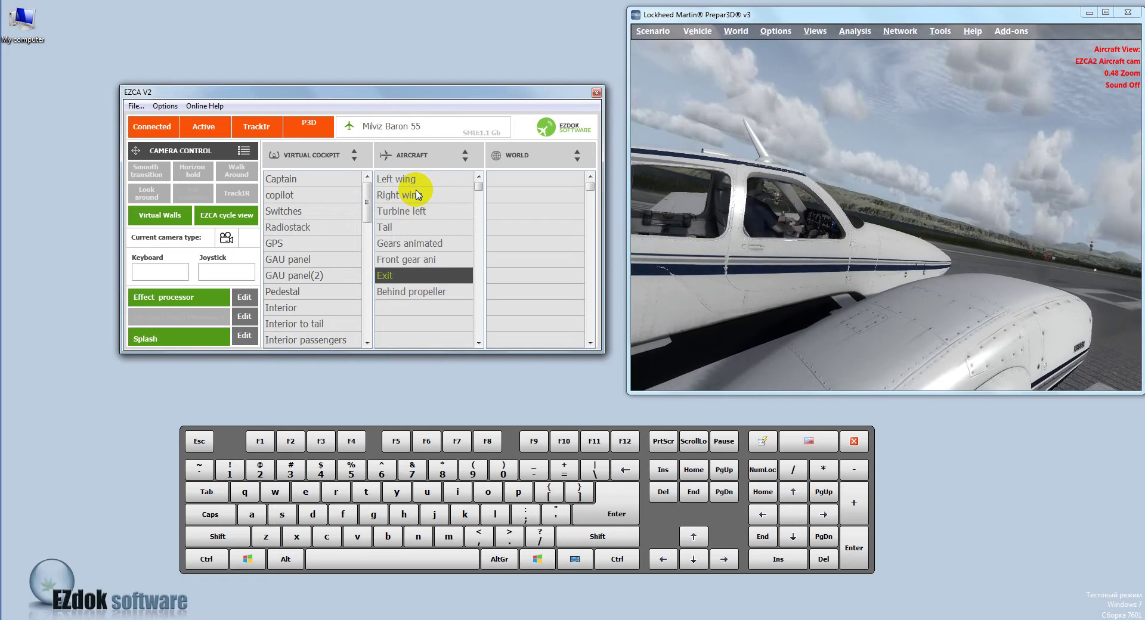
Cycle backward through the aircraft cameras from Exit to Left wing.
key(1)
key(1)
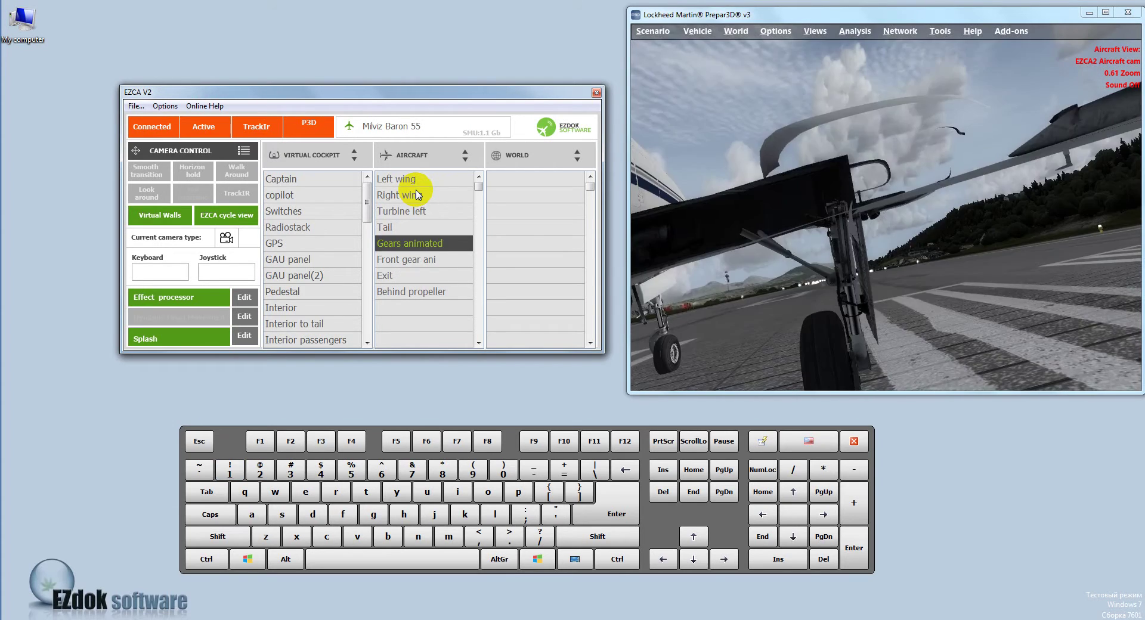
key(1)
key(1)
key(1)
key(1)
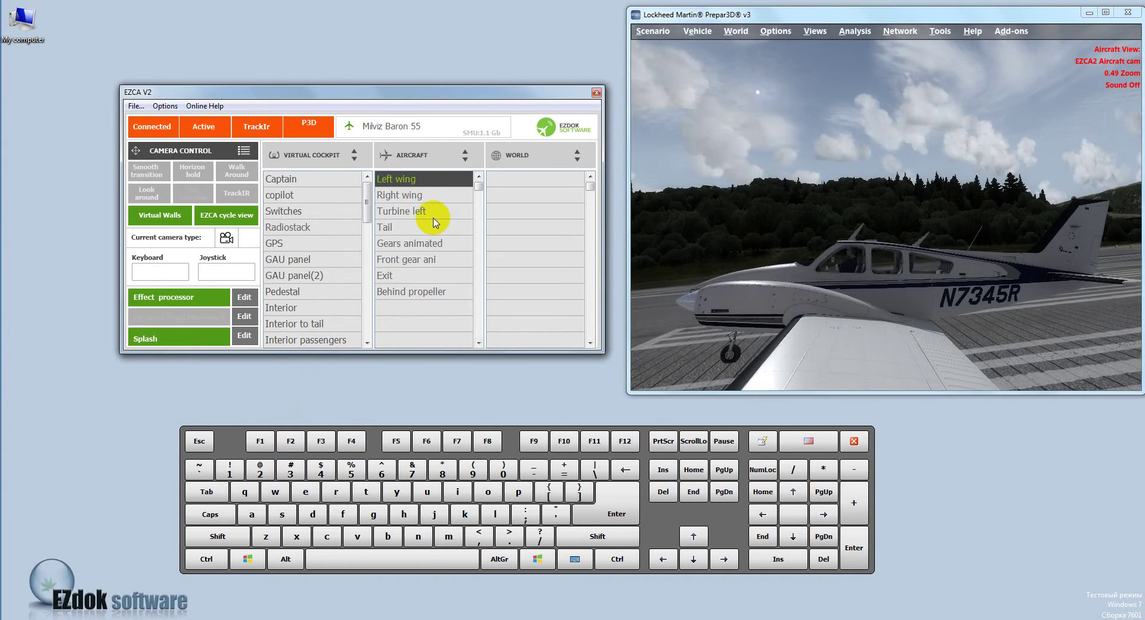
Return to the virtual cockpit category and turn off EZCA cycle view for the Interior, Interior to tail and Interior passengers cameras.
key(s)
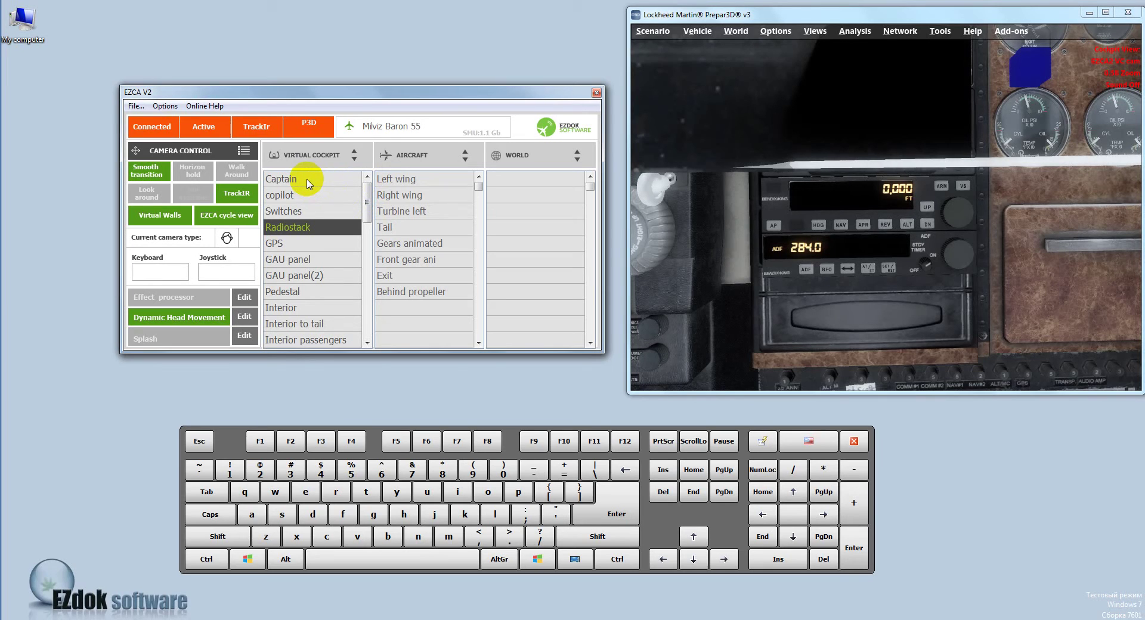
click(291, 325)
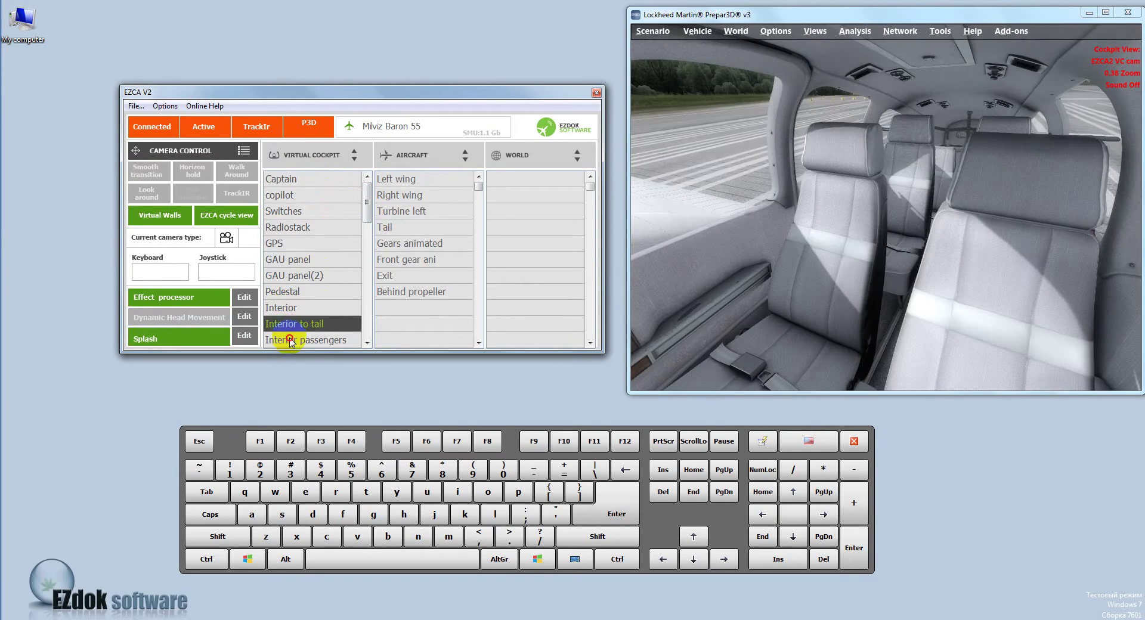
click(291, 339)
scroll(366, 340, down, 4)
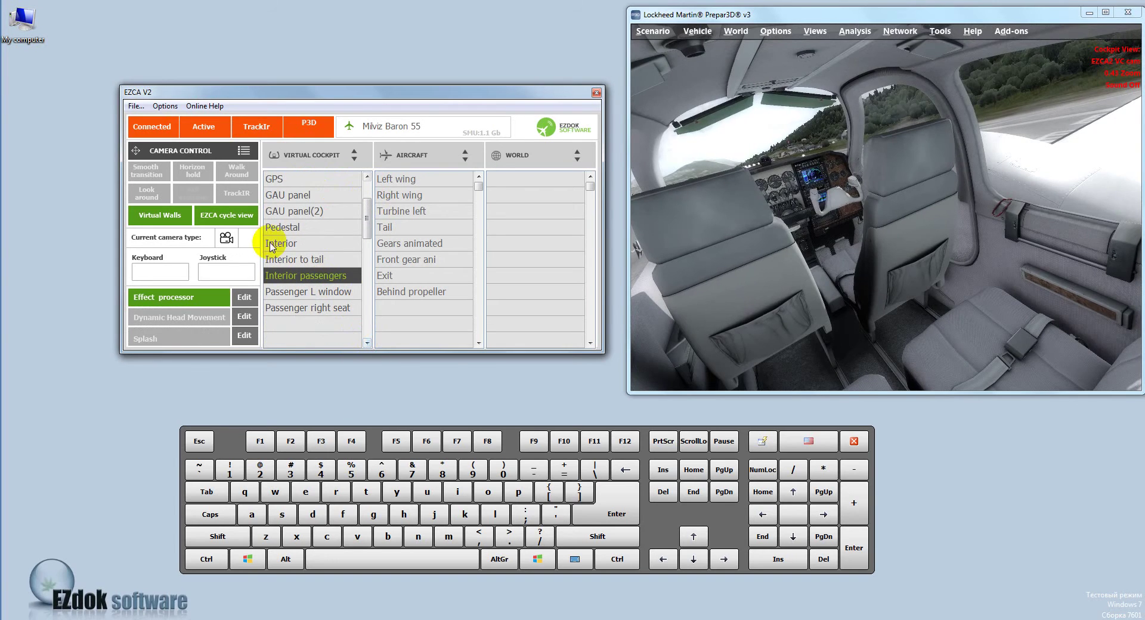
click(269, 245)
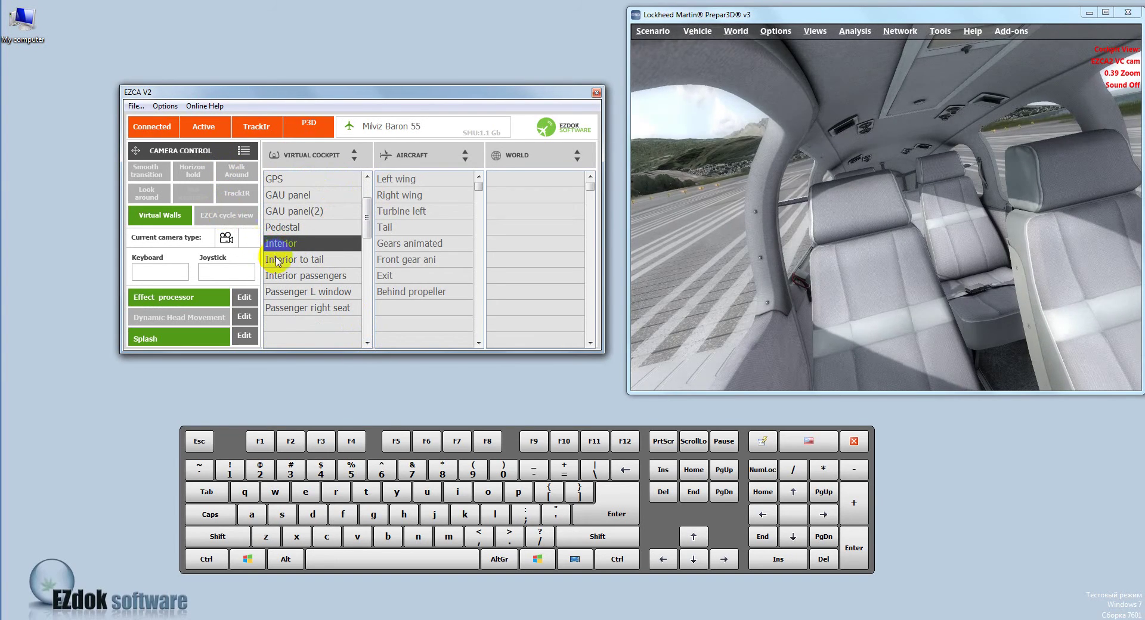
click(276, 260)
click(298, 276)
click(243, 219)
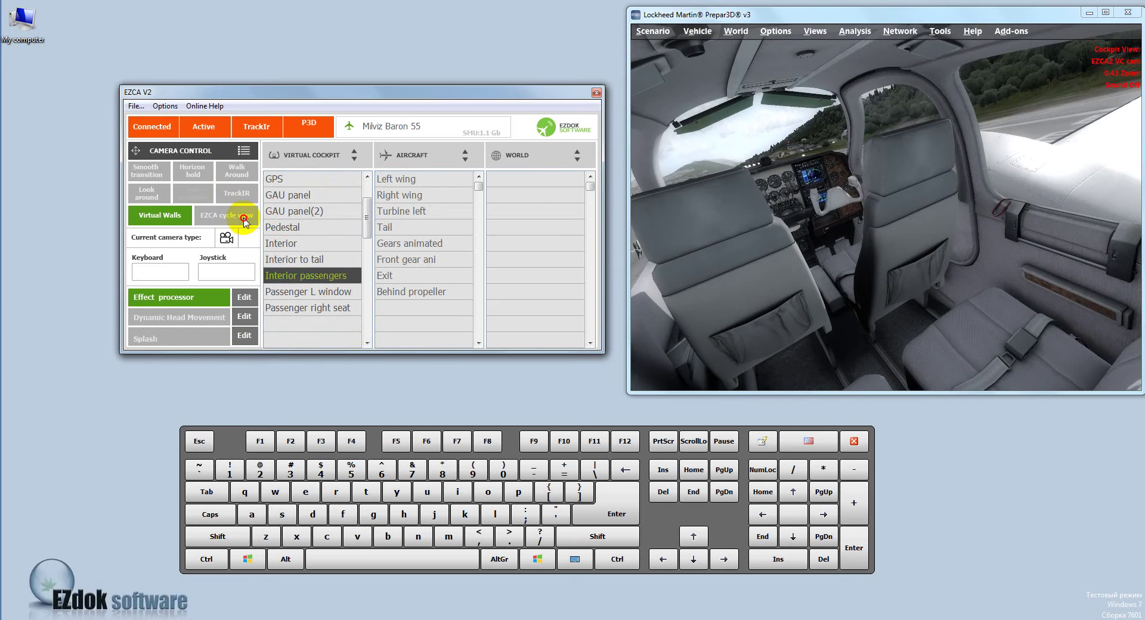
Check the Pedestal camera's cycle view setting and select the Captain camera as the starting view.
drag(365, 229, 366, 210)
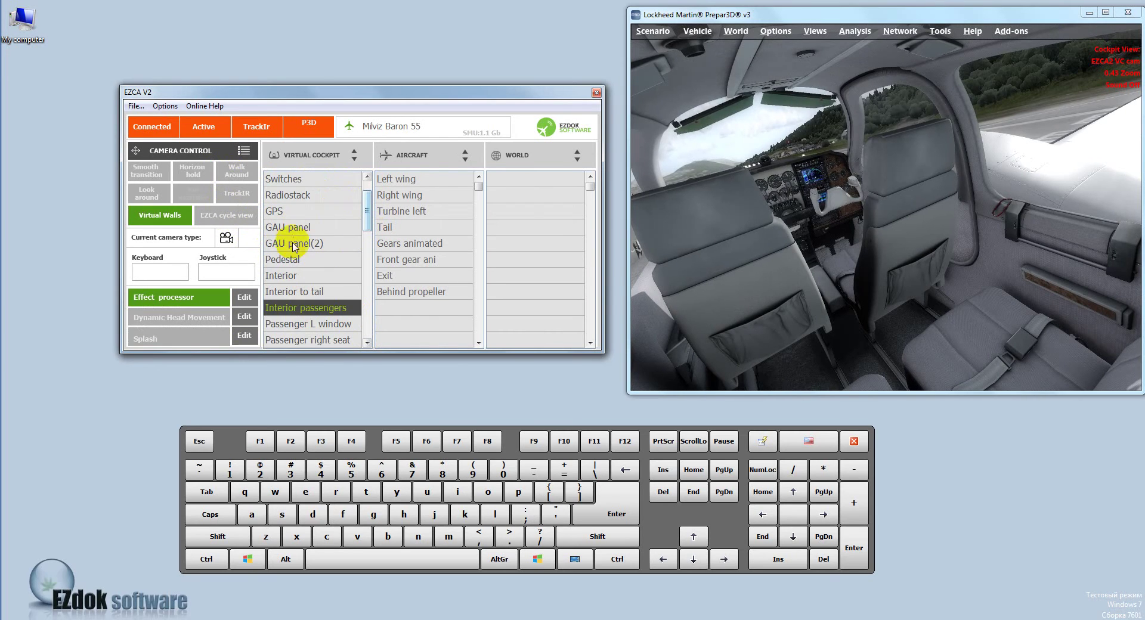
click(295, 261)
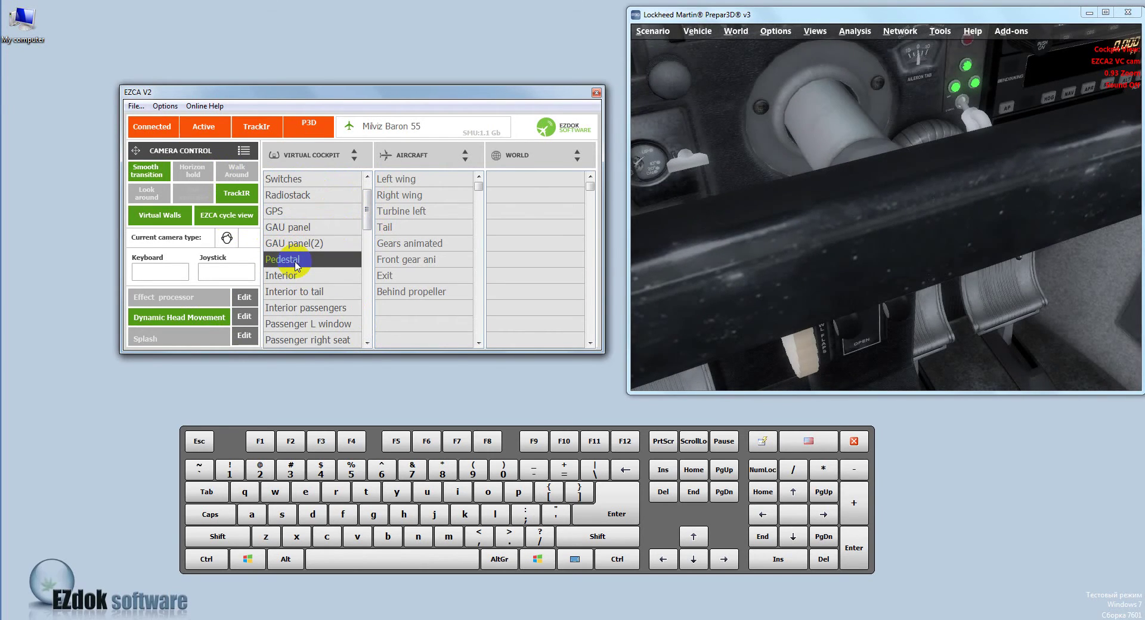
drag(366, 222, 366, 203)
click(290, 189)
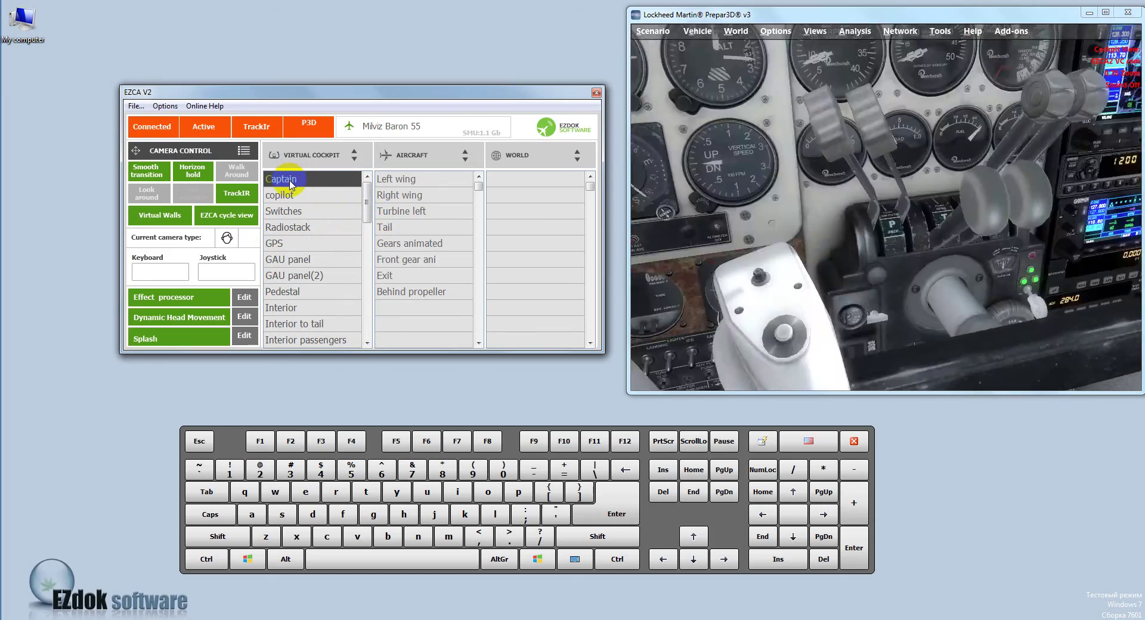
Cycle forward through the virtual cockpit cameras from Captain past Pedestal to Passenger L window.
key(Down)
key(Down)
key(Down)
key(Down)
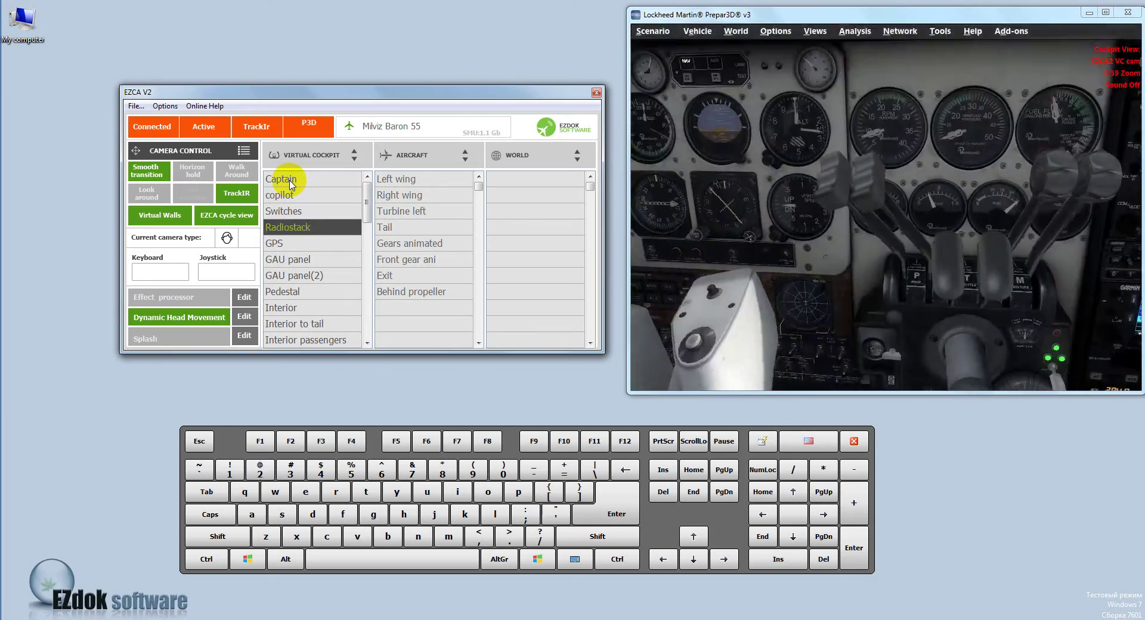
key(Down)
key(Down)
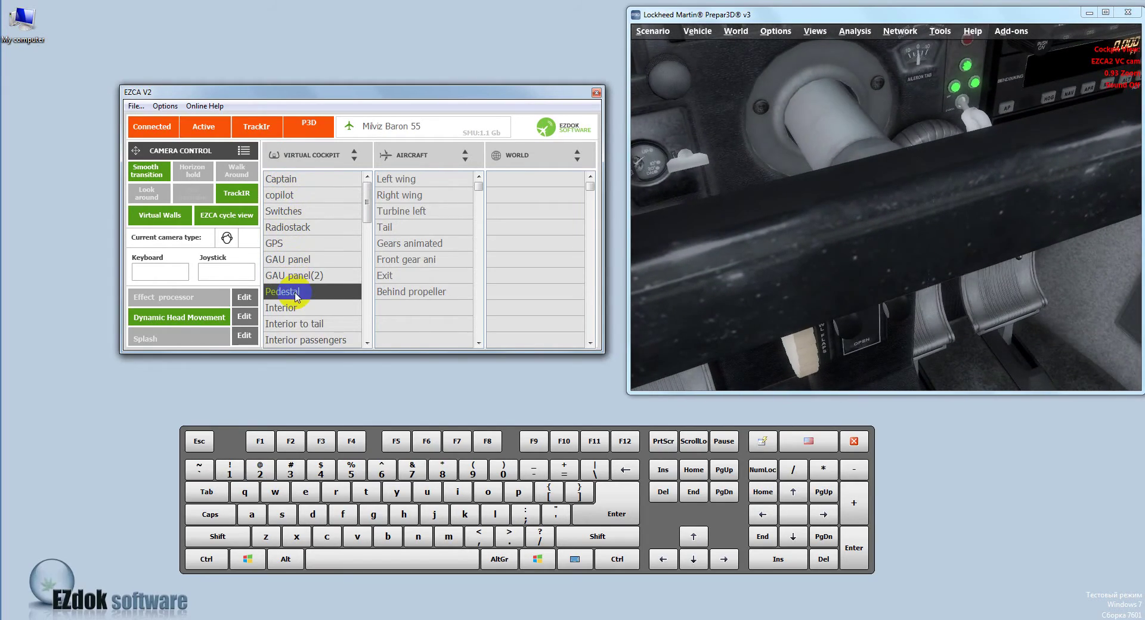
key(Down)
key(Down)
key(Down)
key(Down)
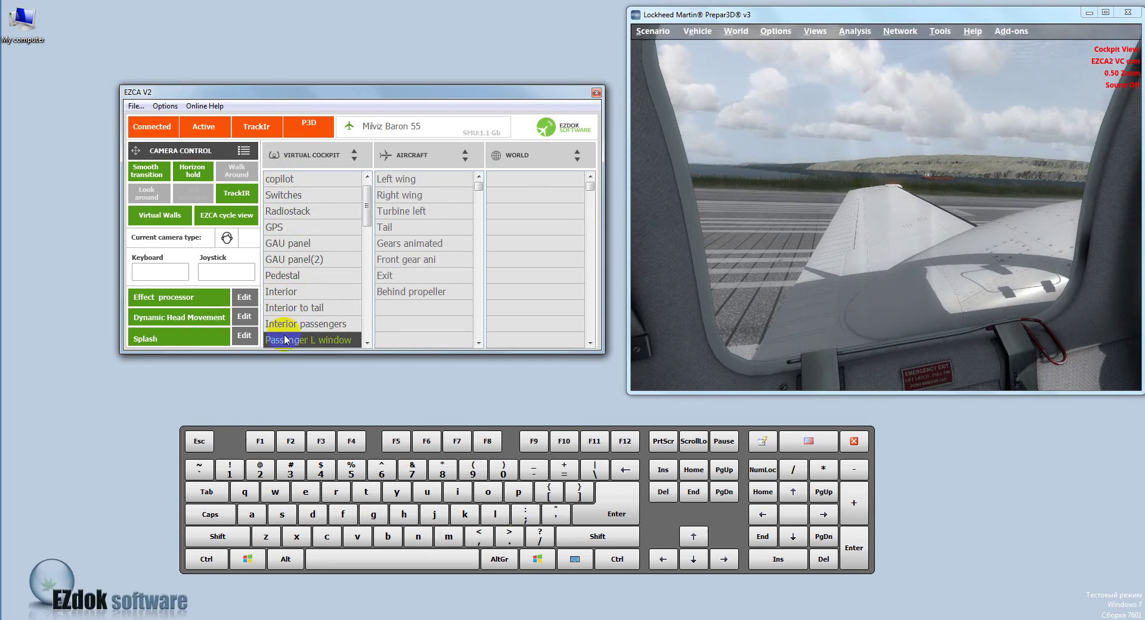
Alternate repeatedly between Passenger L window and the preceding camera in the cycle, finishing on Passenger L window.
drag(369, 205, 333, 212)
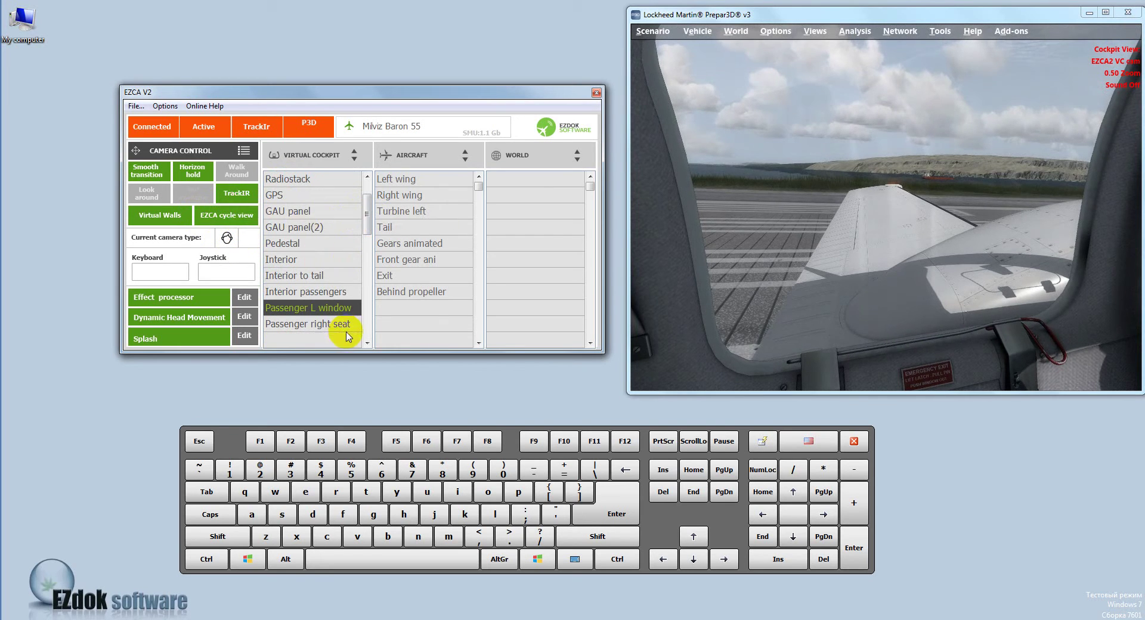
key(1)
key(2)
key(1)
key(2)
key(1)
key(2)
key(1)
key(2)
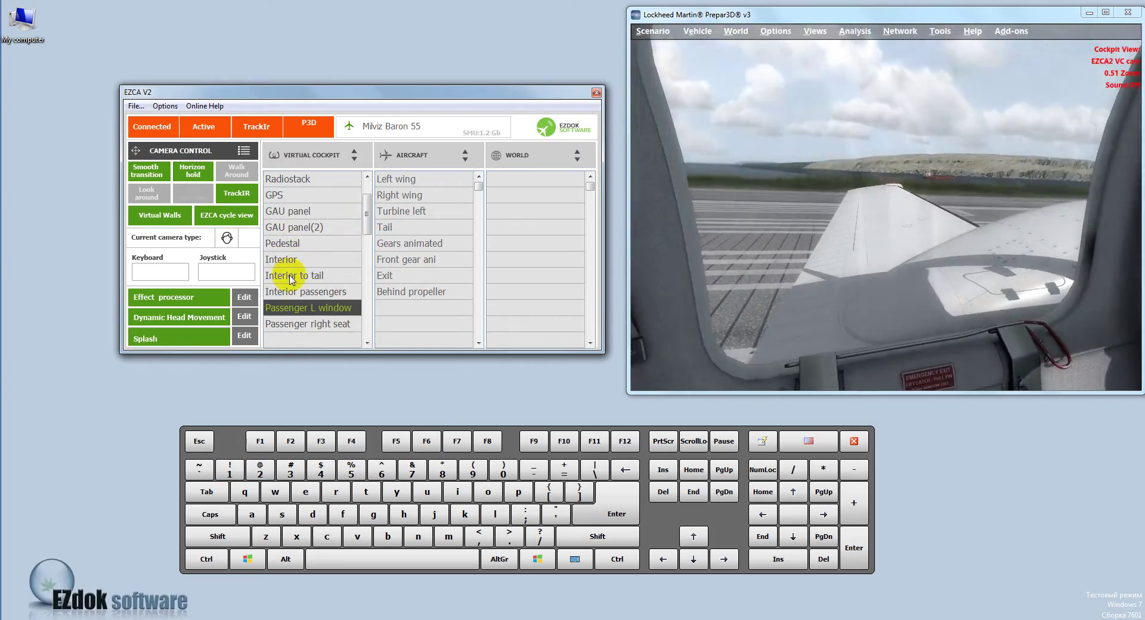
Select the Interior to tail camera and test cycling from it through the virtual cockpit cameras.
click(291, 277)
key(1)
key(2)
key(1)
key(1)
key(1)
Turn EZCA cycle view back on for the Interior to tail camera and cycle through Pedestal to Captain.
click(292, 277)
click(236, 216)
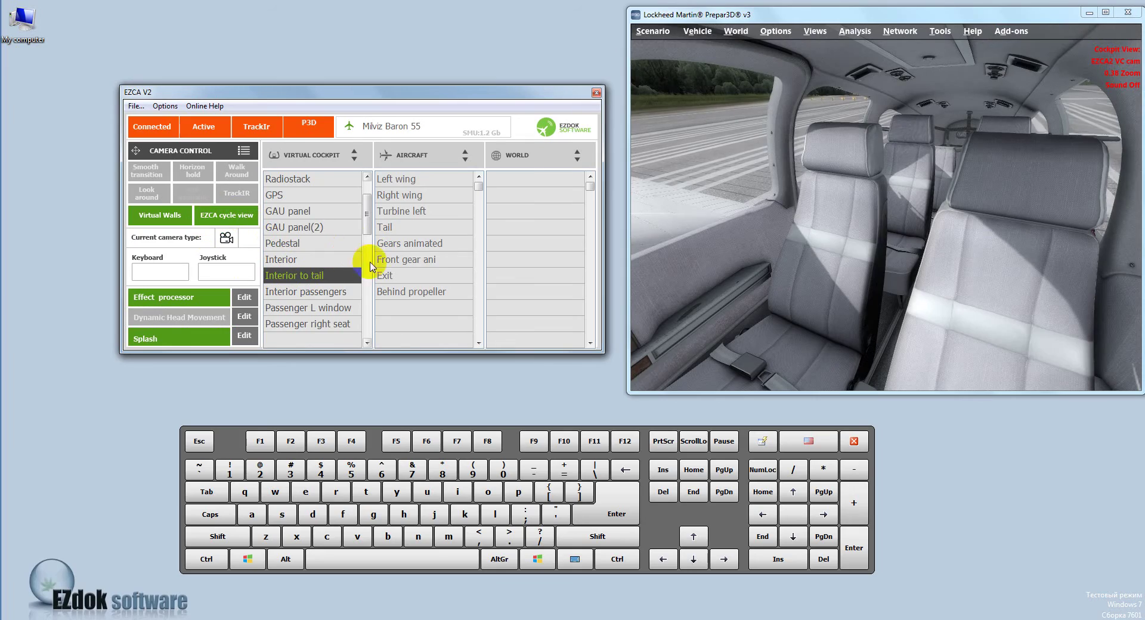
key(1)
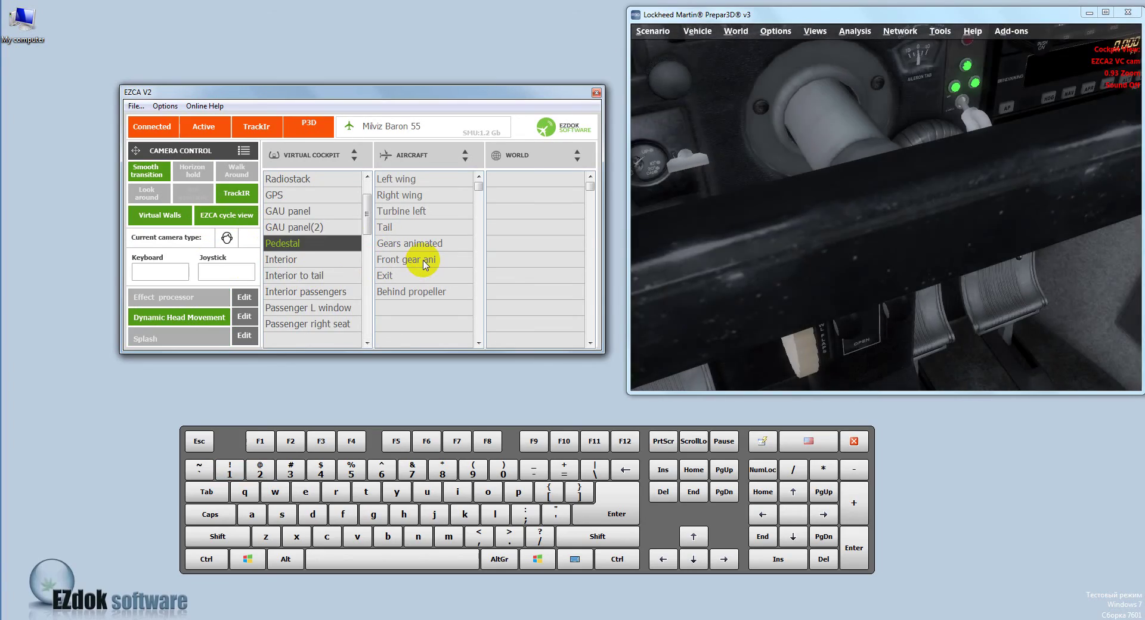
key(1)
key(1)
key(1)
key(1)
key(1)
key(1)
key(1)
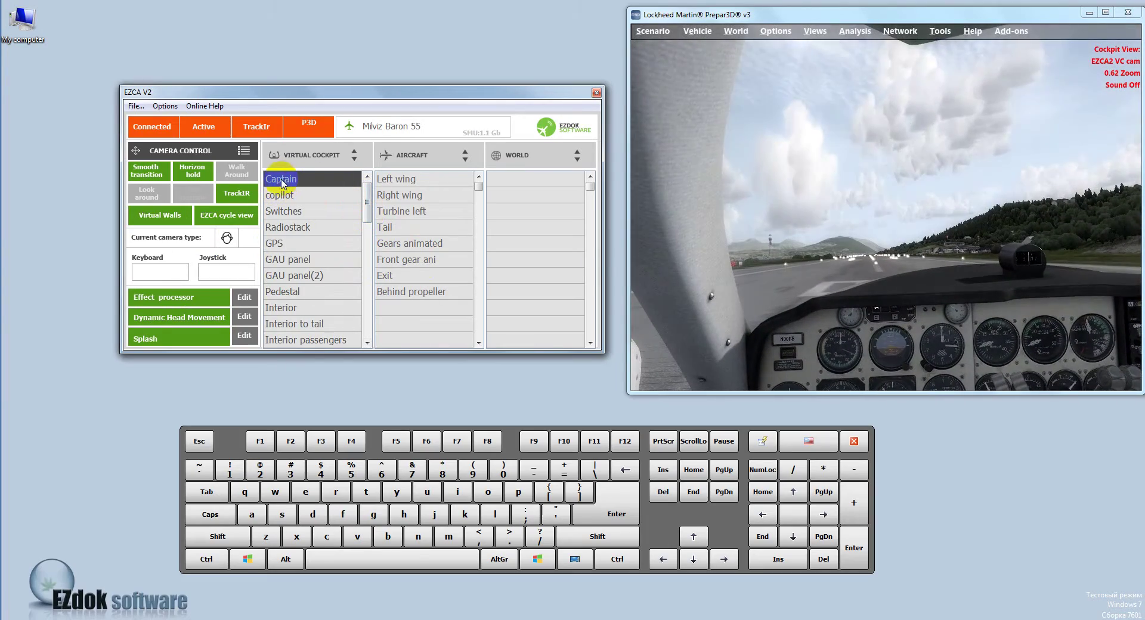
Turn off EZCA cycle view for the cockpit cameras from copilot through Pedestal, including Switches, Radiostack, GPS and GAU panel.
click(282, 212)
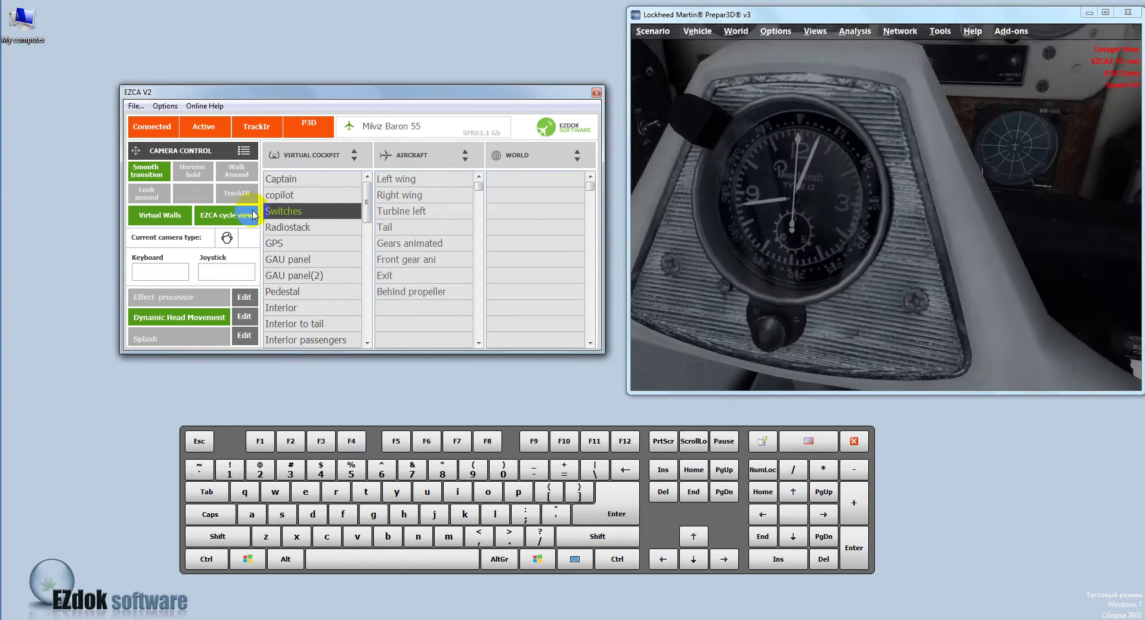
click(281, 195)
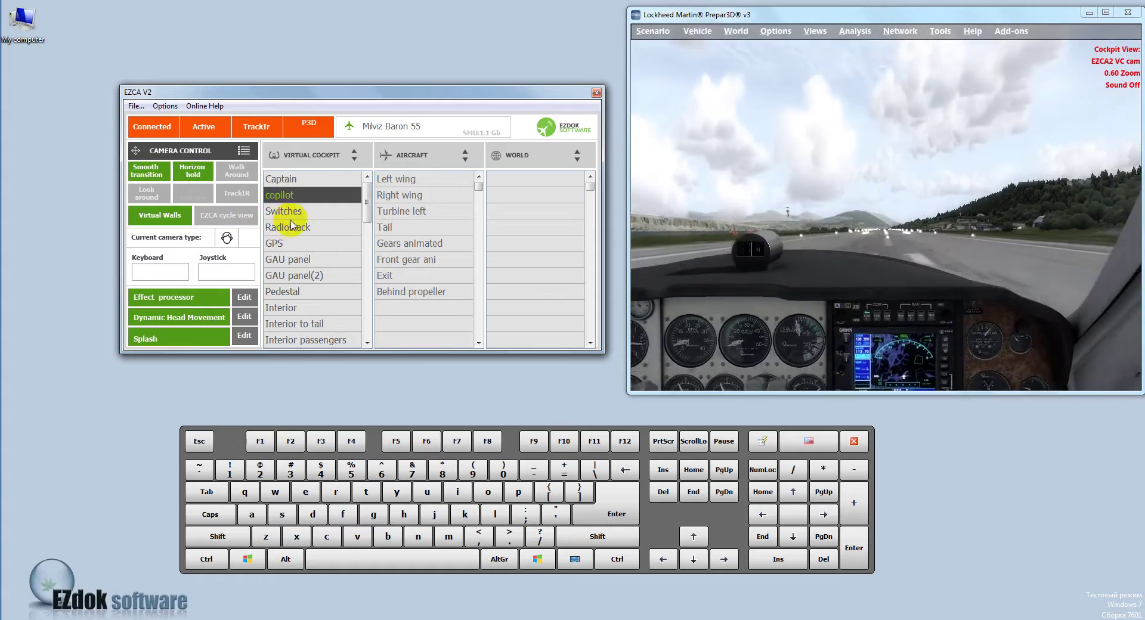
click(291, 227)
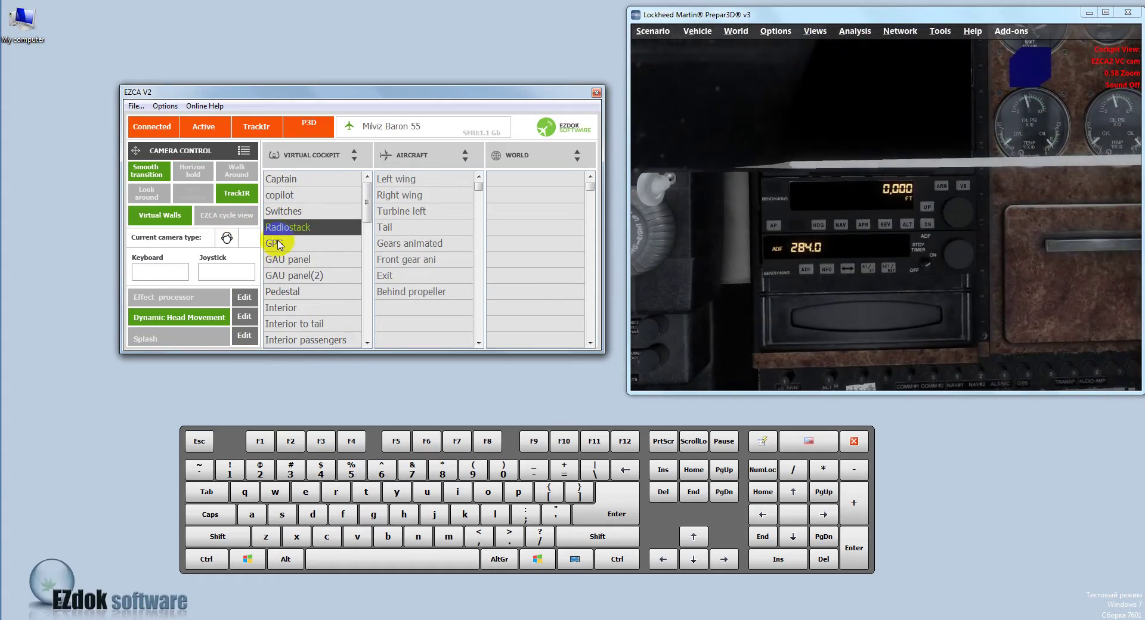
click(279, 244)
click(279, 260)
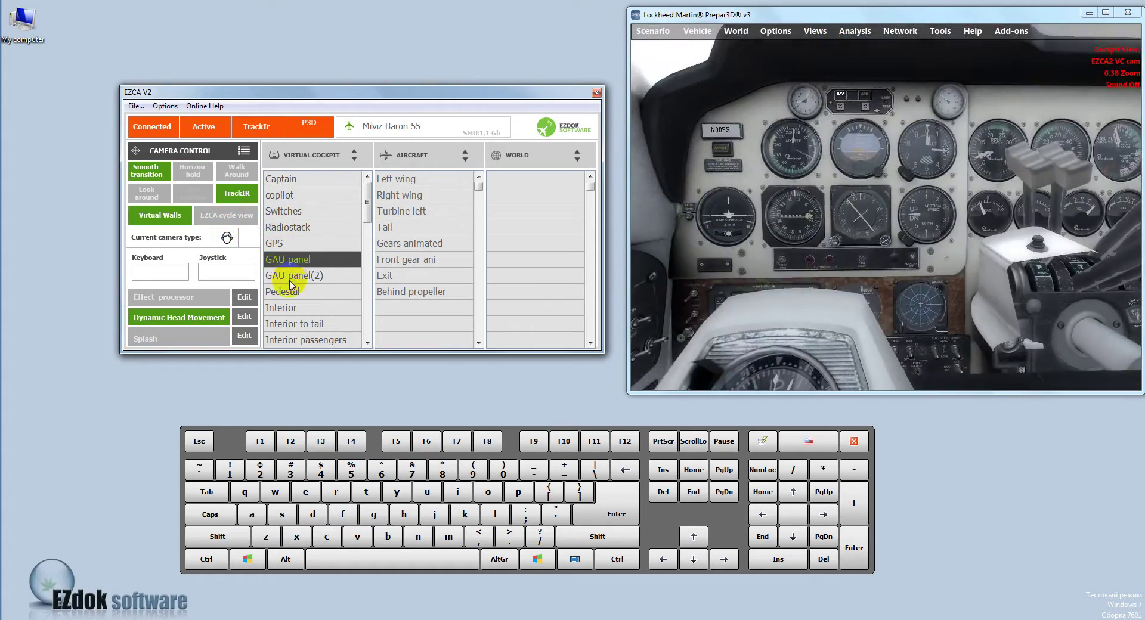
click(285, 292)
click(242, 222)
Turn on EZCA cycle view for the Interior and Interior passengers cameras.
click(293, 310)
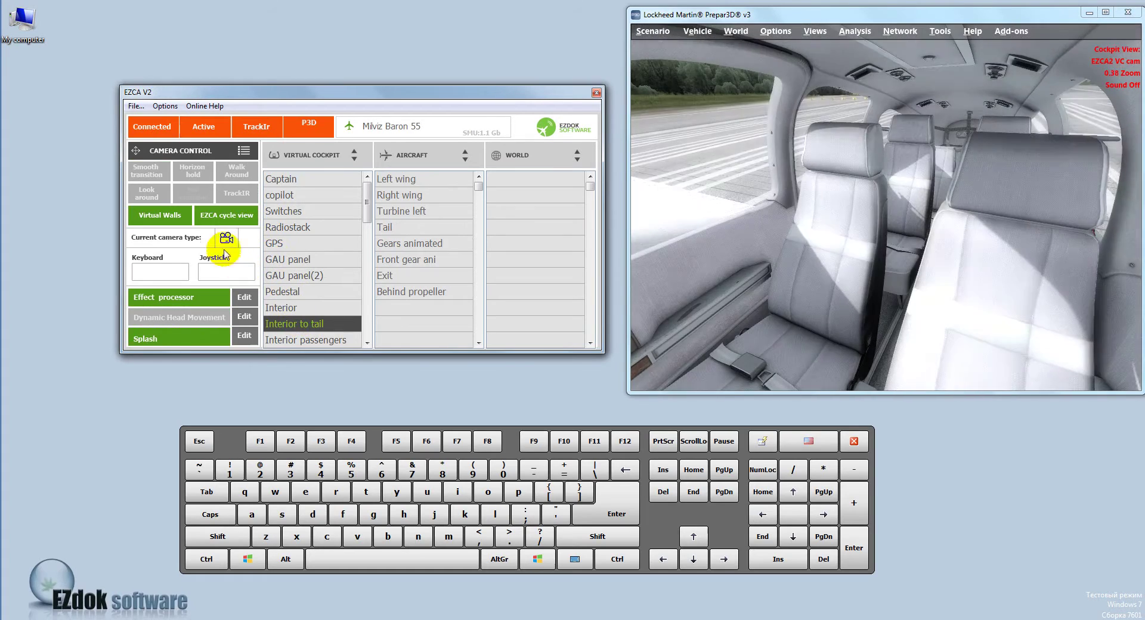
click(216, 216)
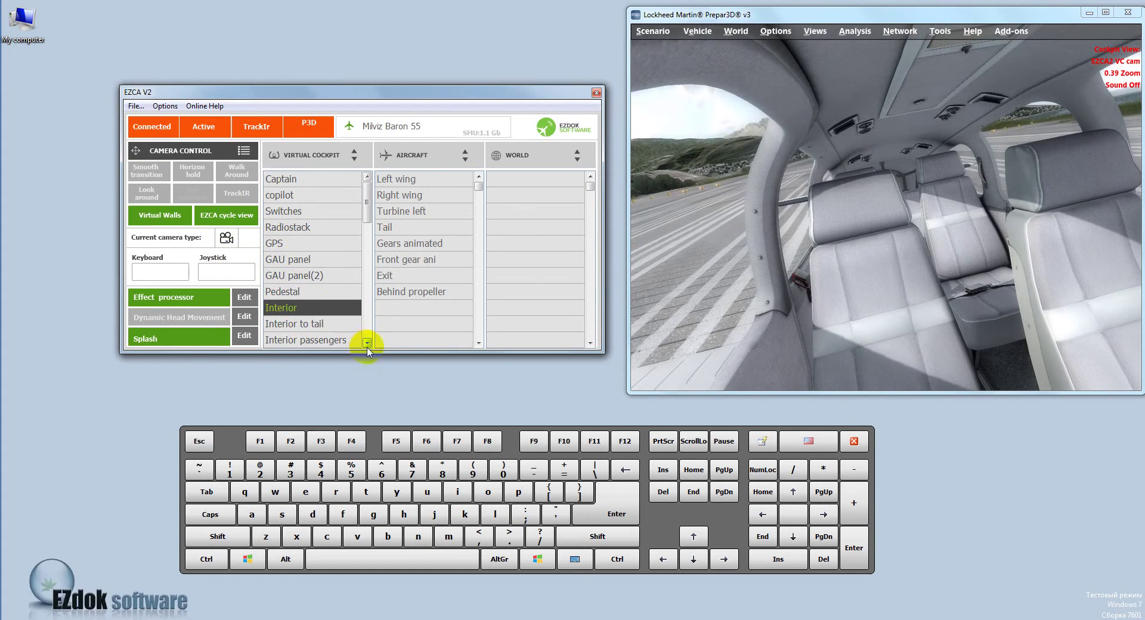
click(367, 343)
click(367, 343)
click(367, 343)
click(296, 296)
click(227, 217)
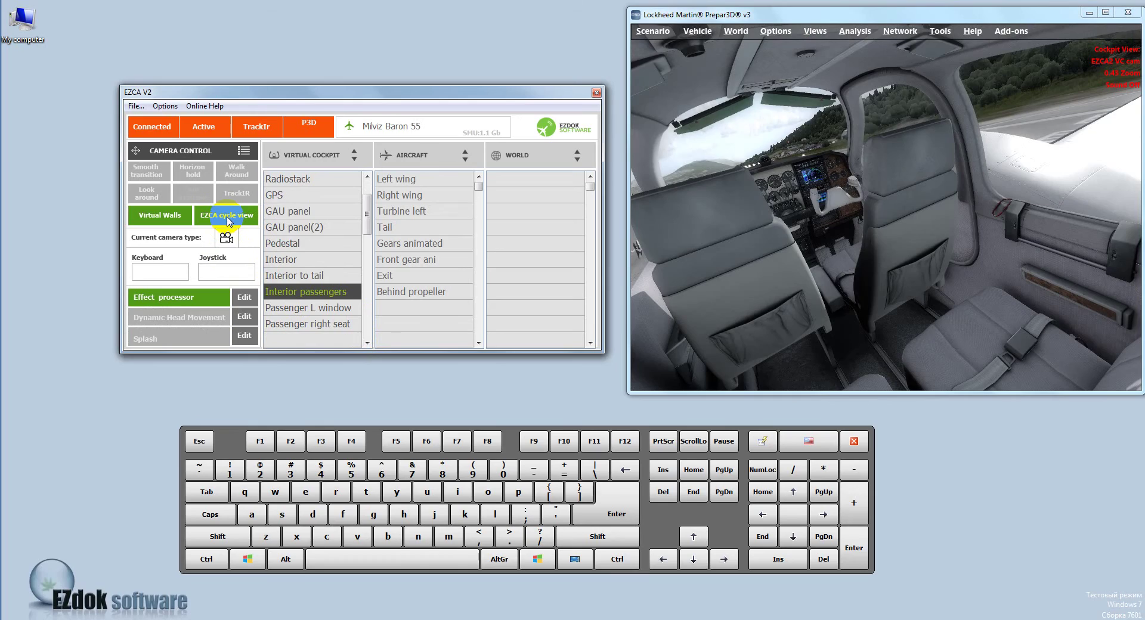
Check the Pedestal camera's cycle view setting, select Captain and test cycling between the Interior and Captain cameras.
click(292, 245)
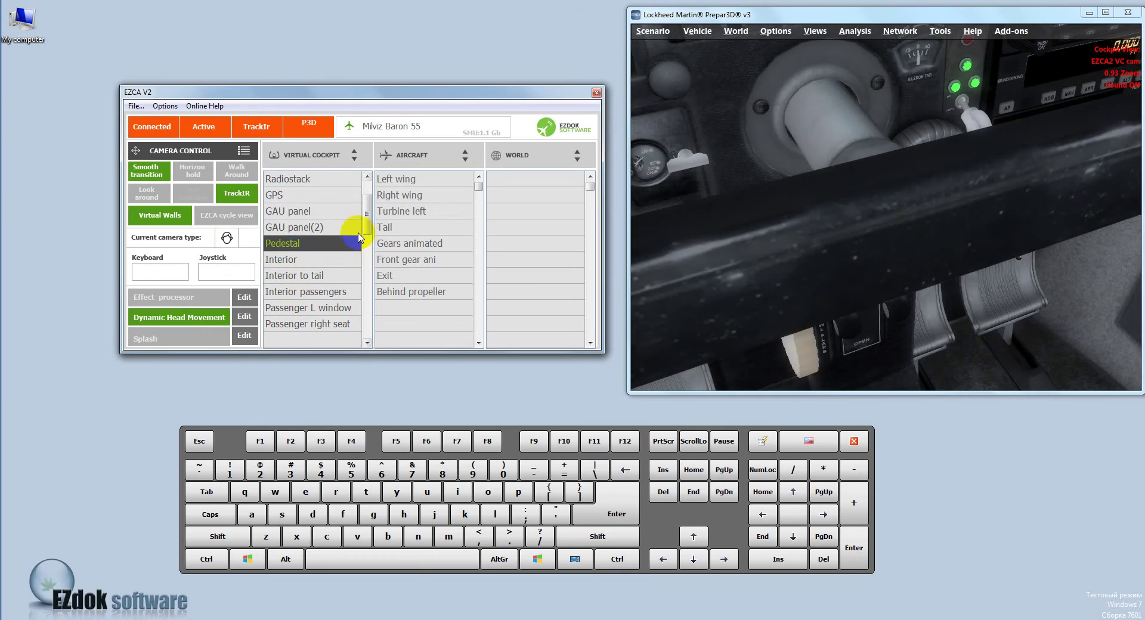
drag(367, 214, 367, 192)
click(296, 185)
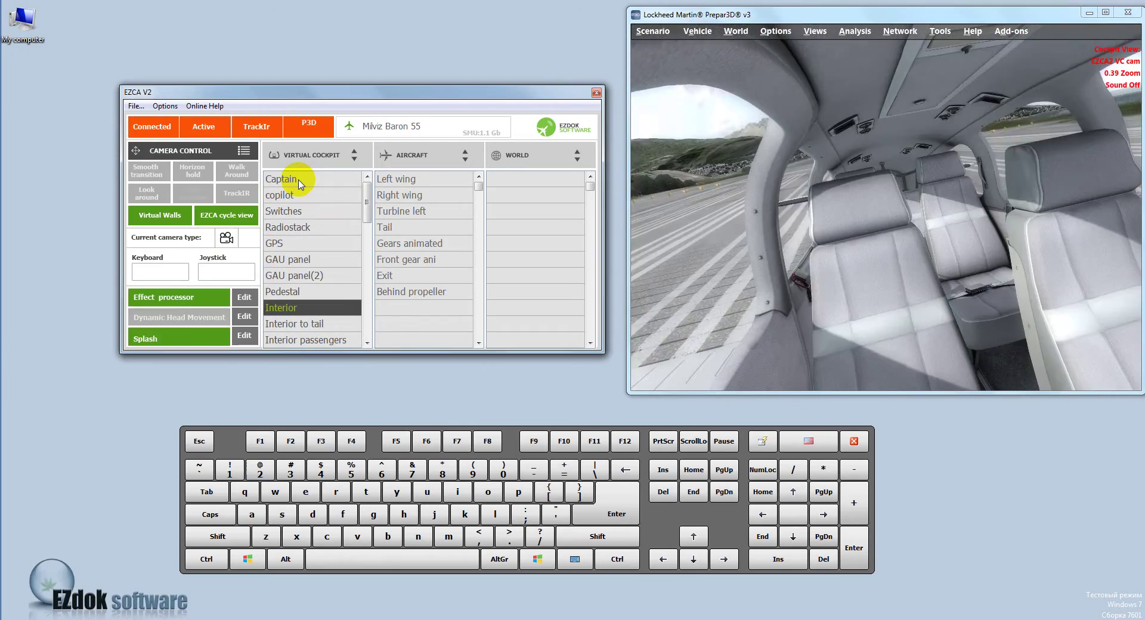
key(1)
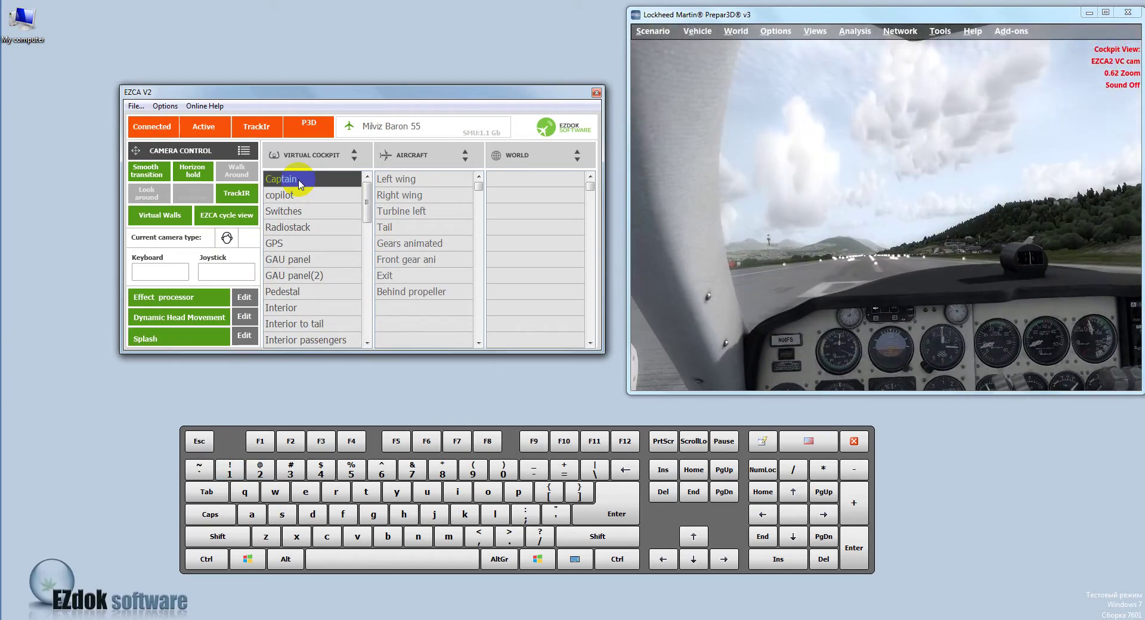
Switch to the aircraft category and turn off EZCA cycle view for cameras including Turbine left and Gears animated.
key(2)
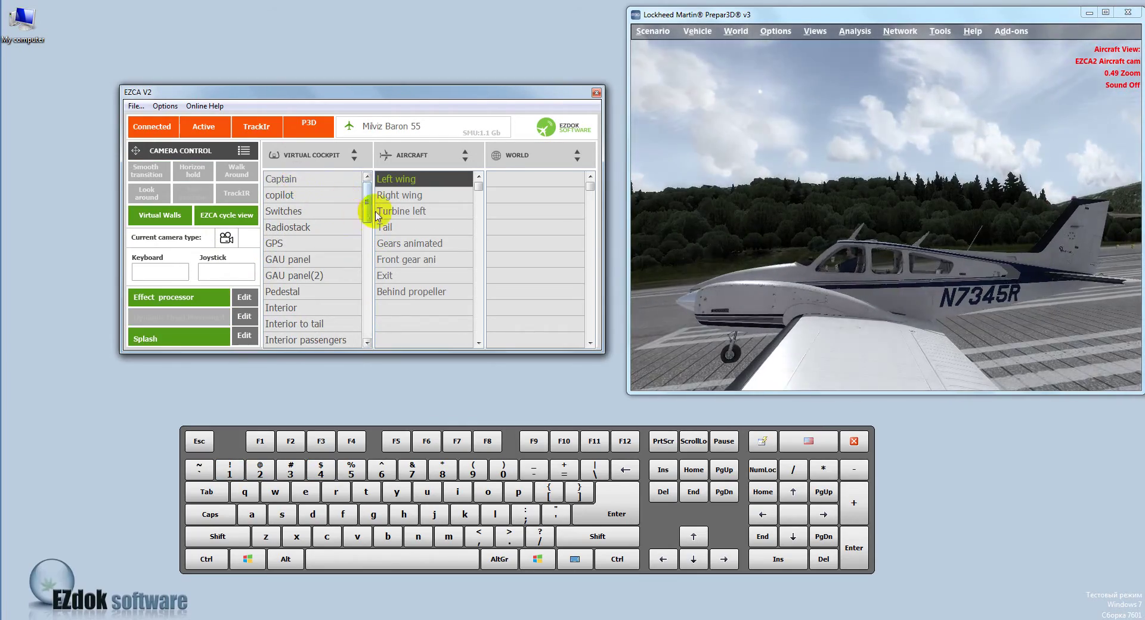
click(393, 211)
click(392, 249)
click(227, 219)
Cycle back and forth between the Left wing and Behind propeller aircraft cameras and return to the virtual cockpit's Captain camera.
key(2)
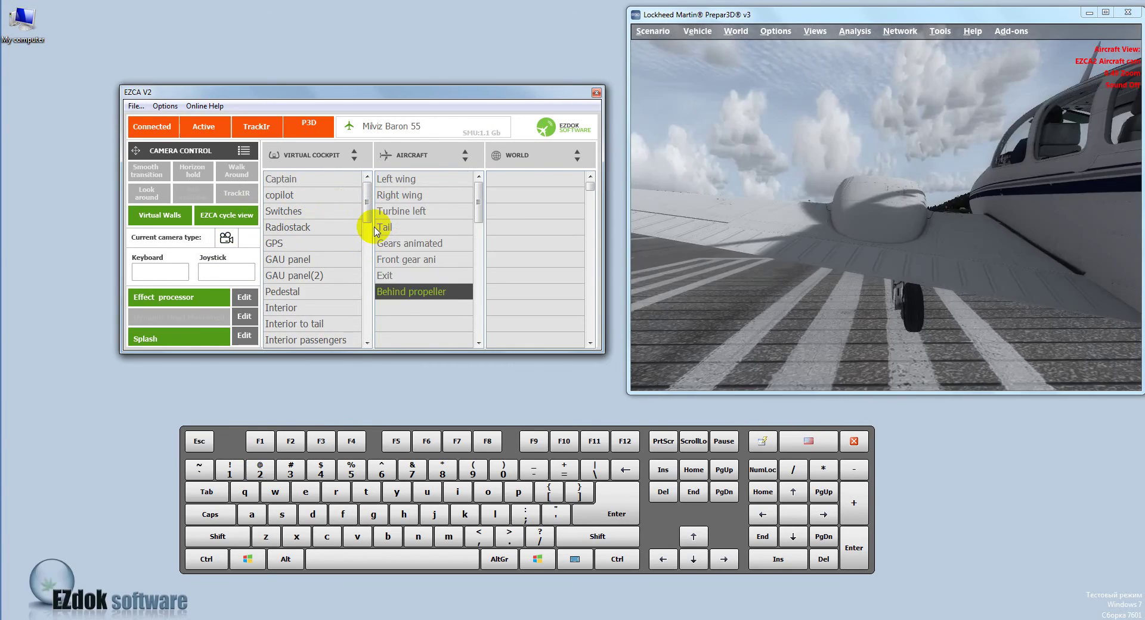
key(2)
key(2)
key(1)
key(1)
key(1)
key(1)
key(1)
key(1)
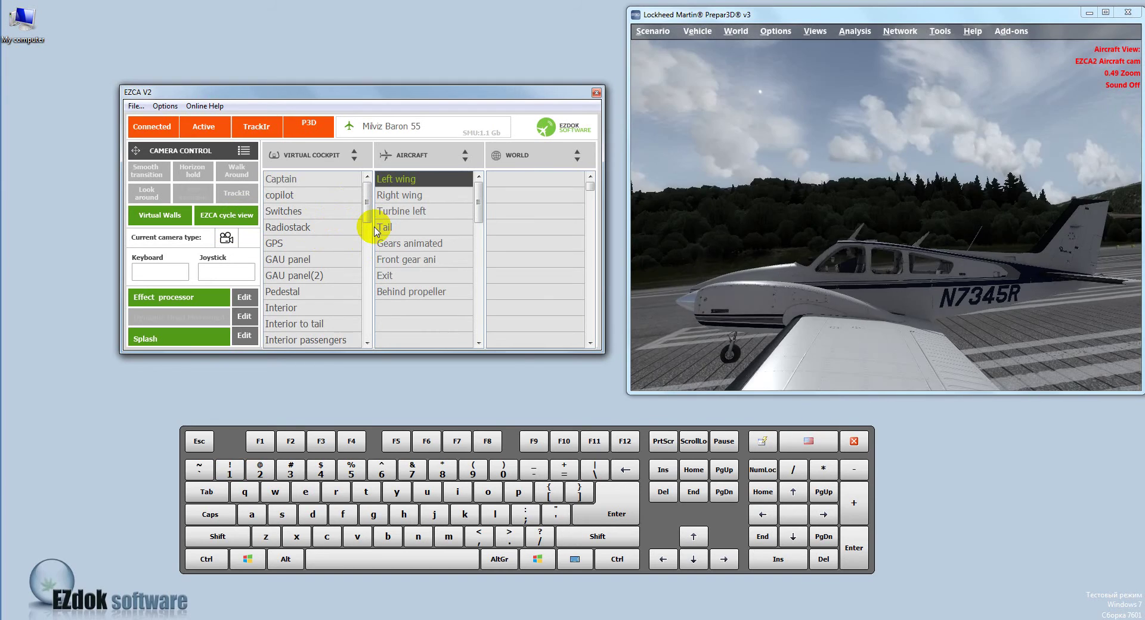
key(1)
key(3)
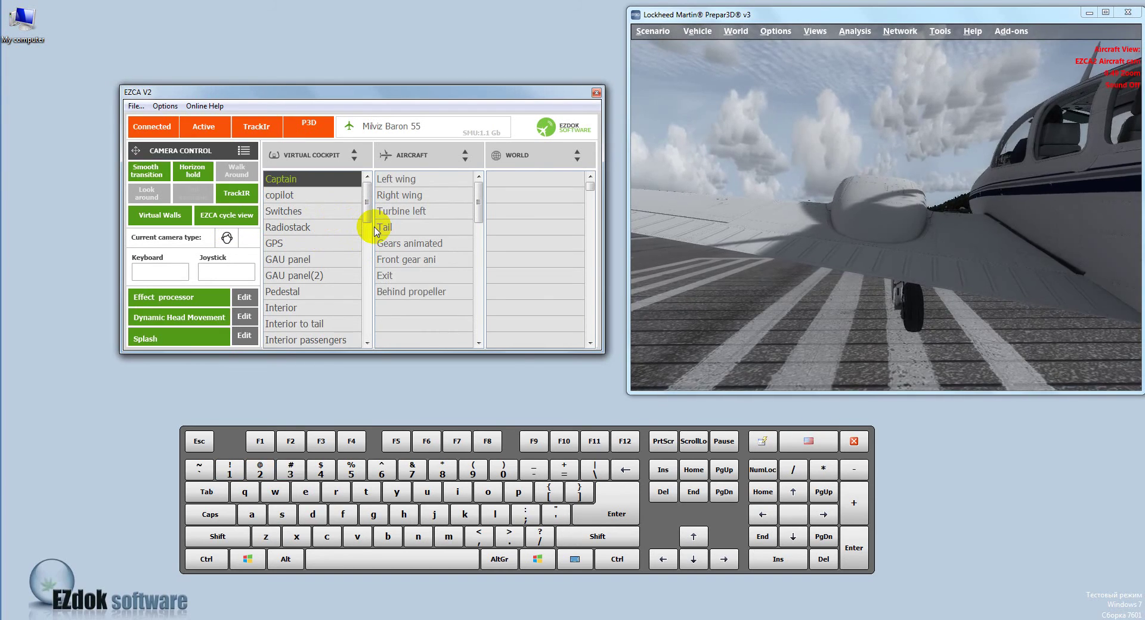